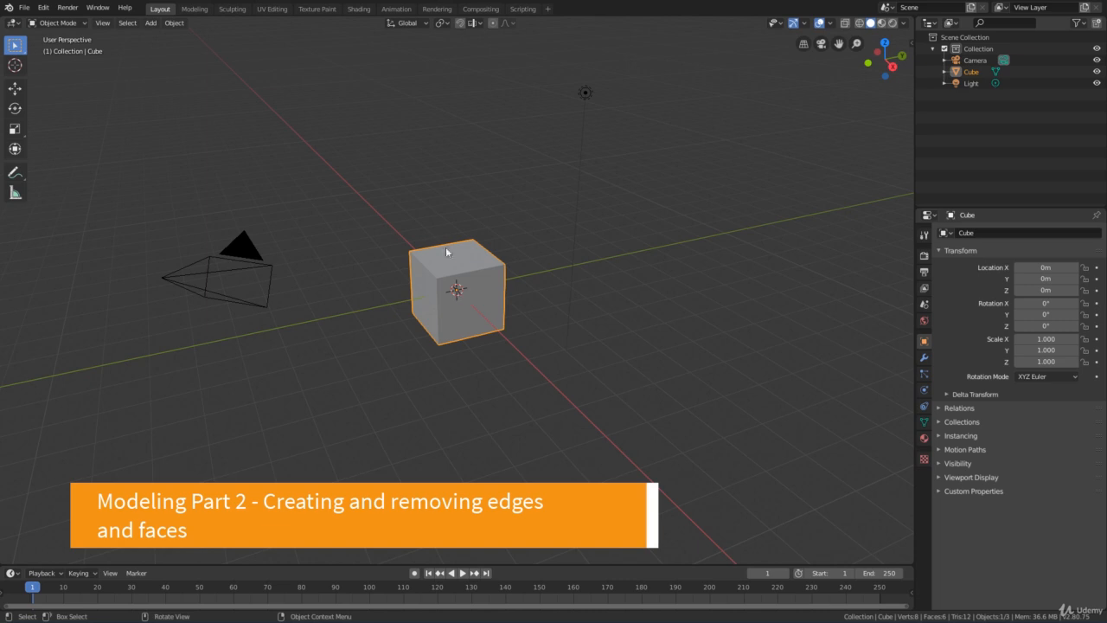
Select the default cube and switch it from Object Mode to Edit Mode
middle_click_drag(422, 221, 410, 218)
left_click(410, 218)
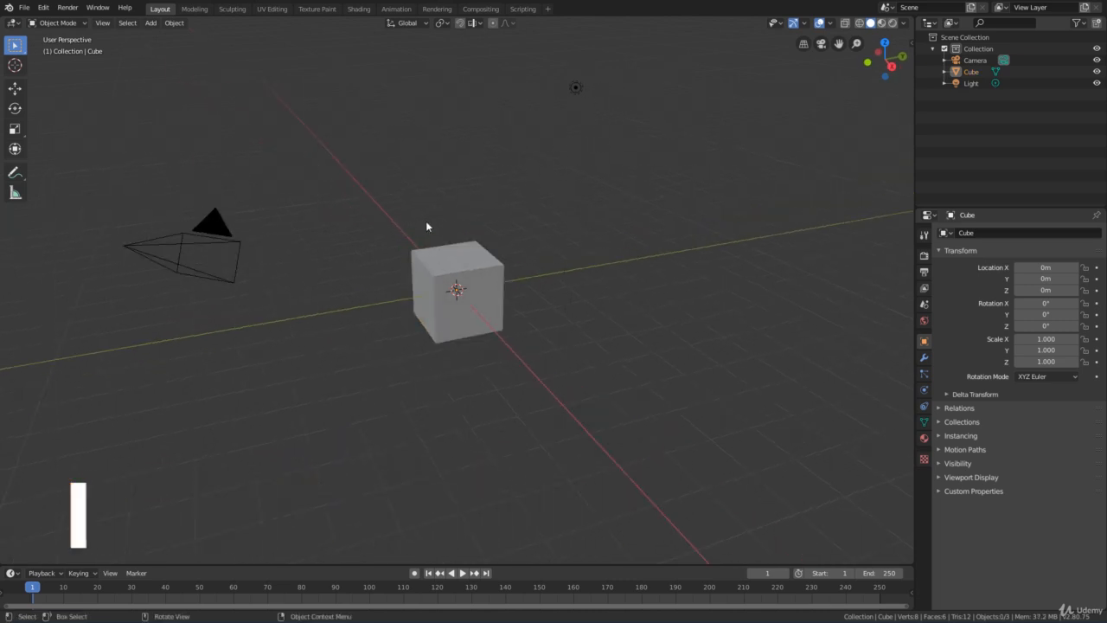
left_click(454, 291)
middle_click_drag(497, 277, 444, 302)
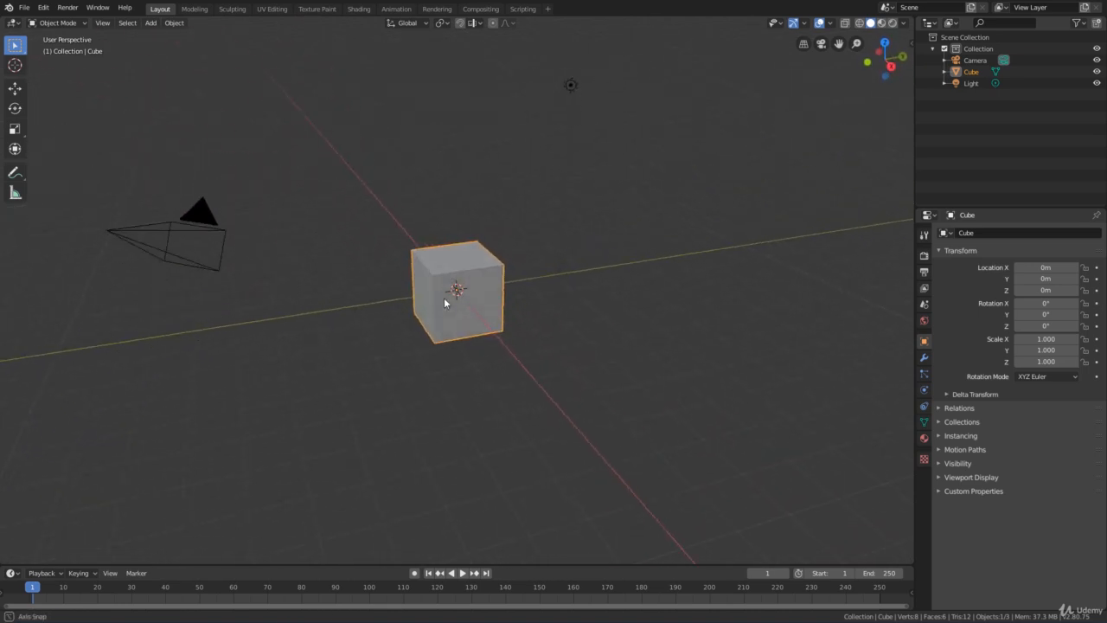
scroll(445, 302, "up", 2)
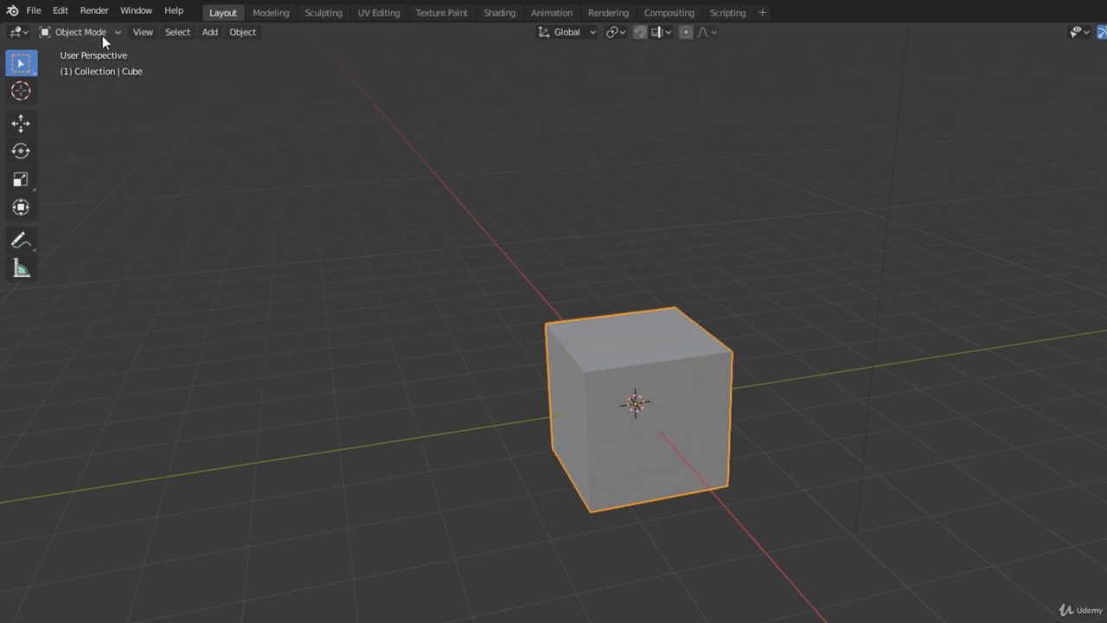
left_click(103, 36)
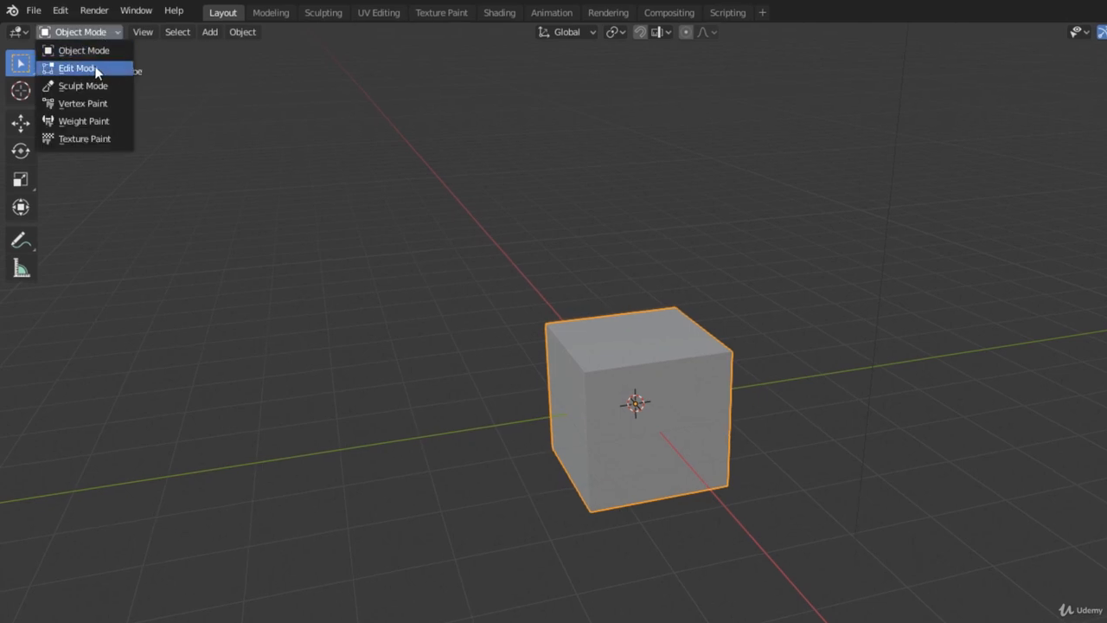
left_click(102, 67)
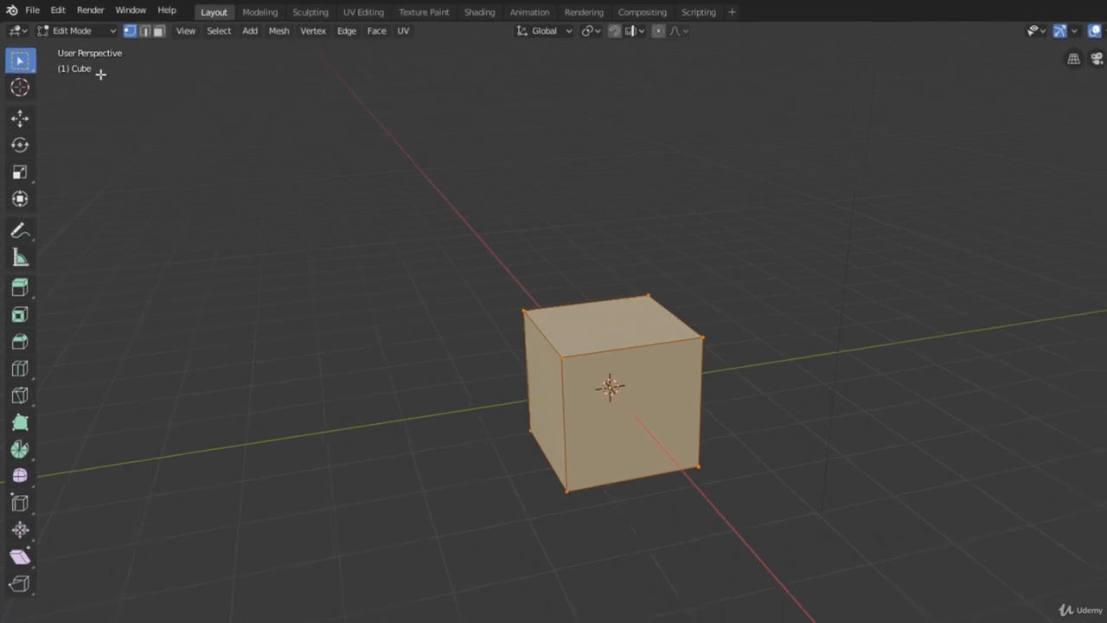
scroll(355, 260, "up", 2)
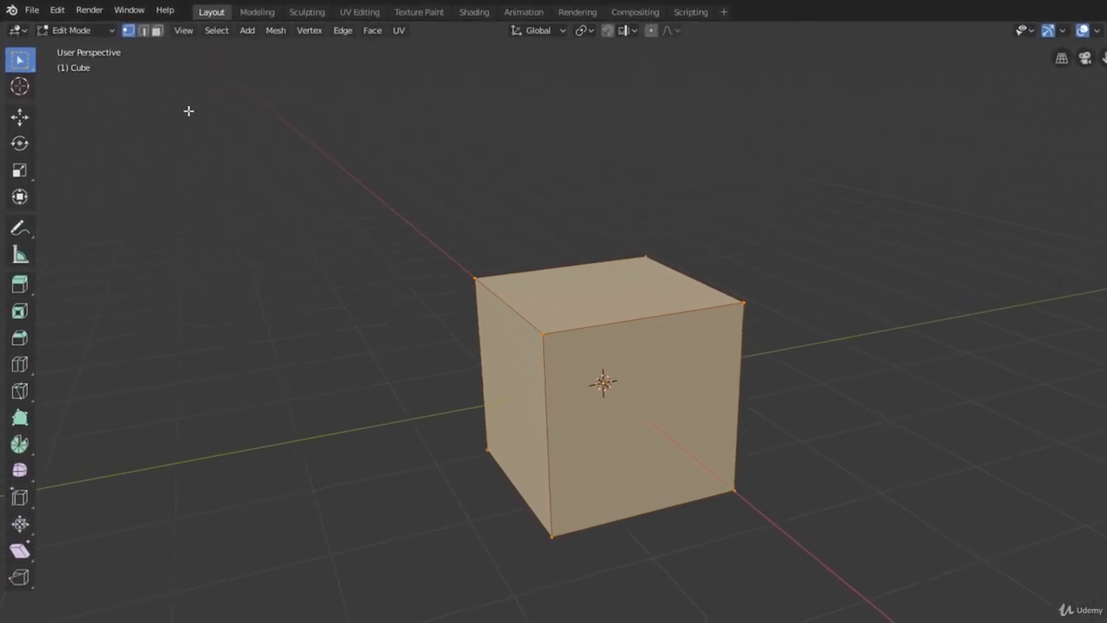
In face select mode, clear the selection and delete only the cube's side face on the negative Y side with the Faces option
left_click(168, 34)
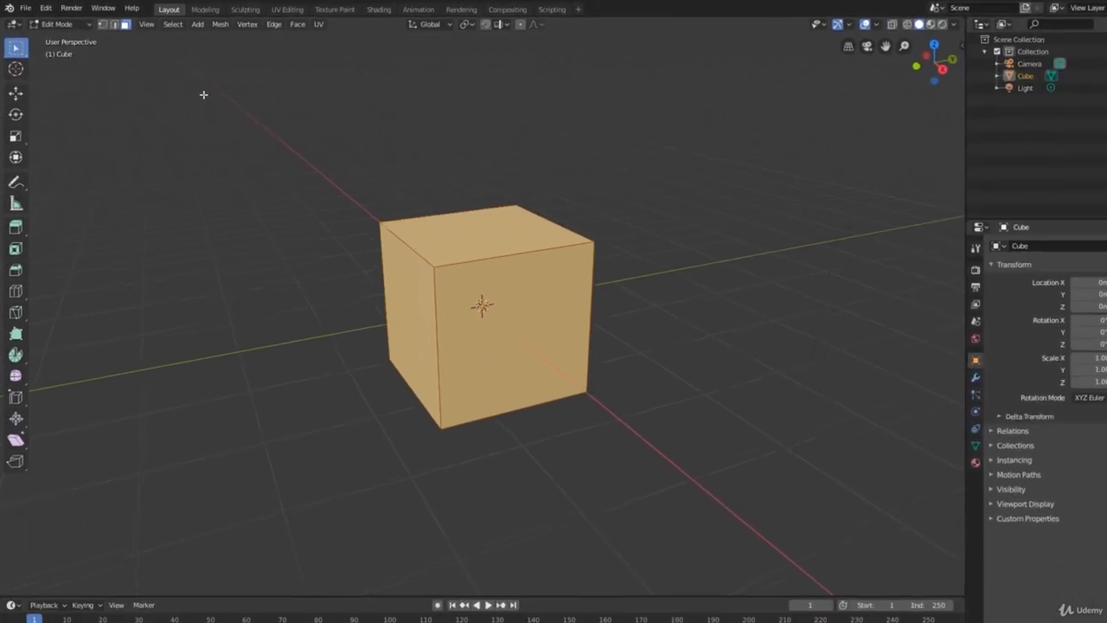
key("alt+a")
middle_click_drag(268, 148, 272, 148)
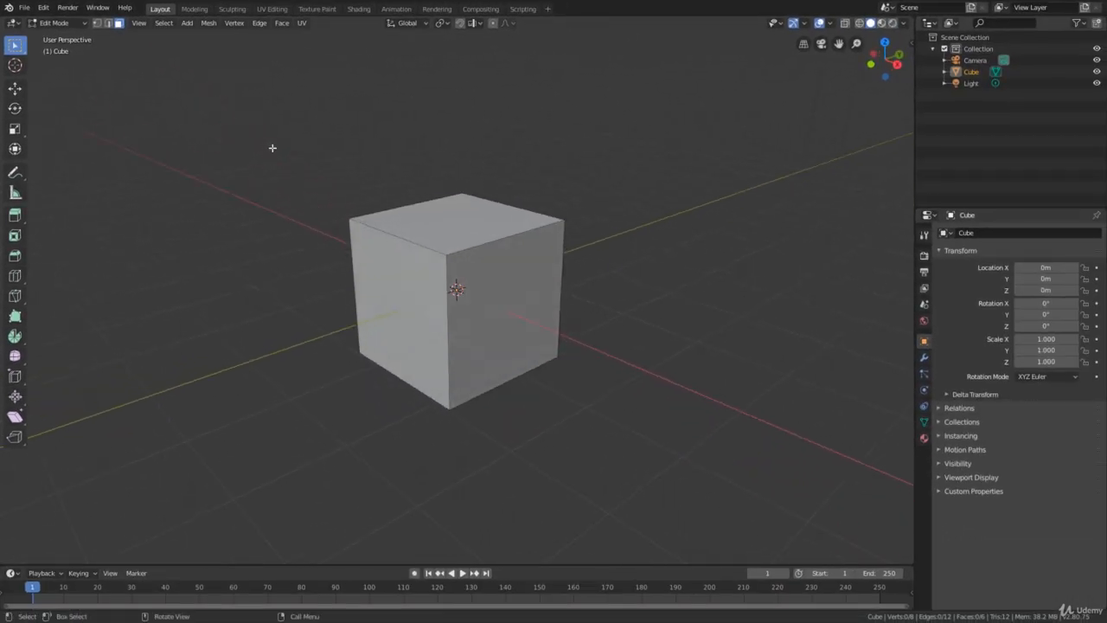
left_click(381, 313)
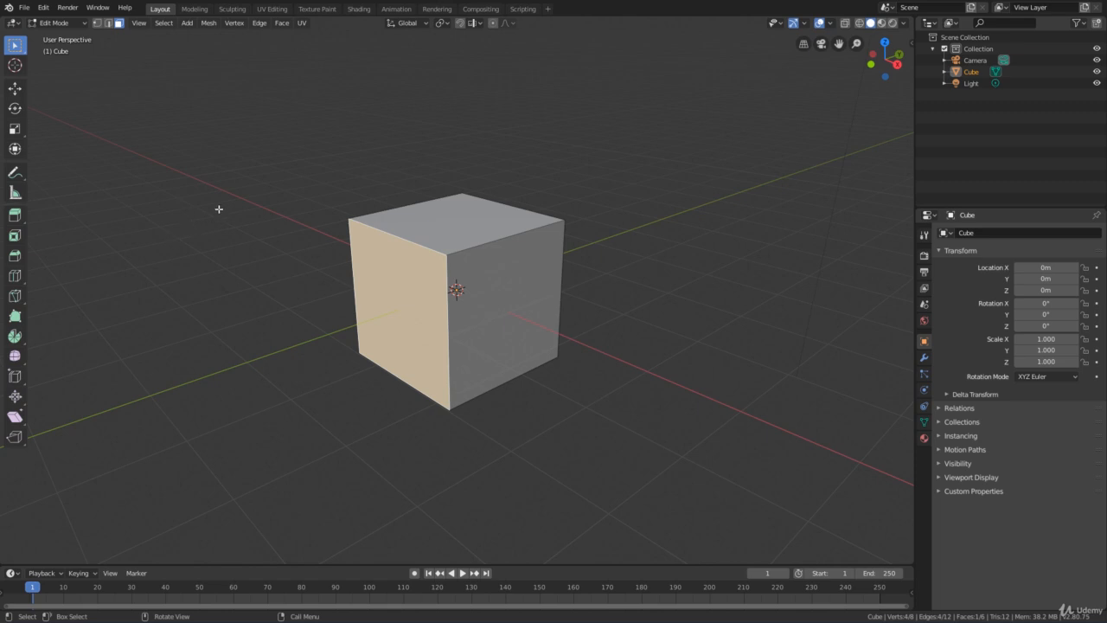
key("x")
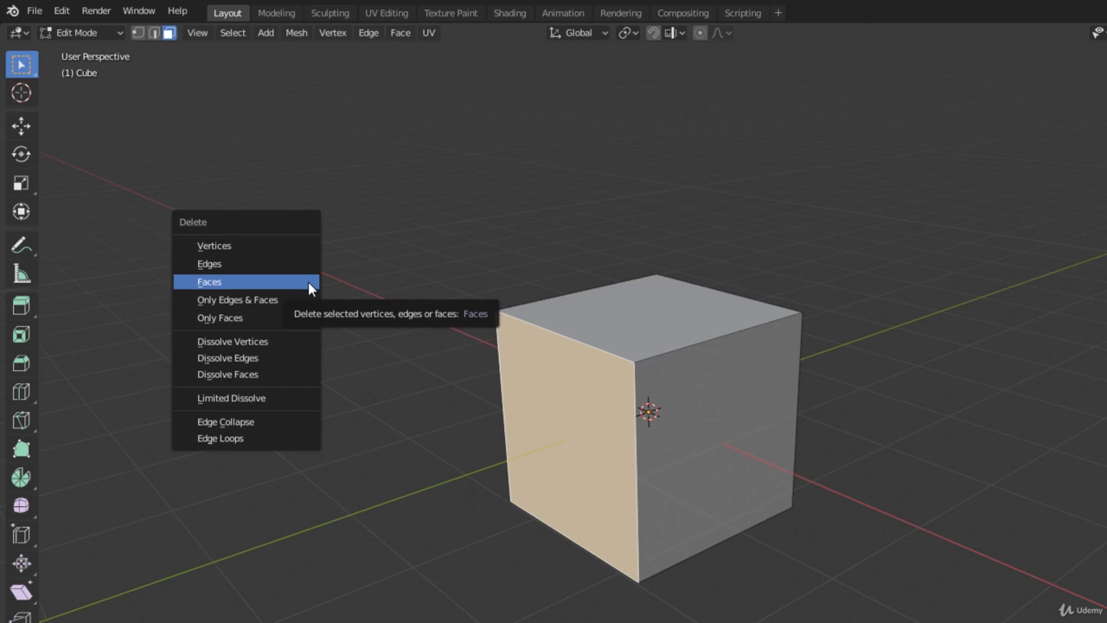
left_click(462, 294)
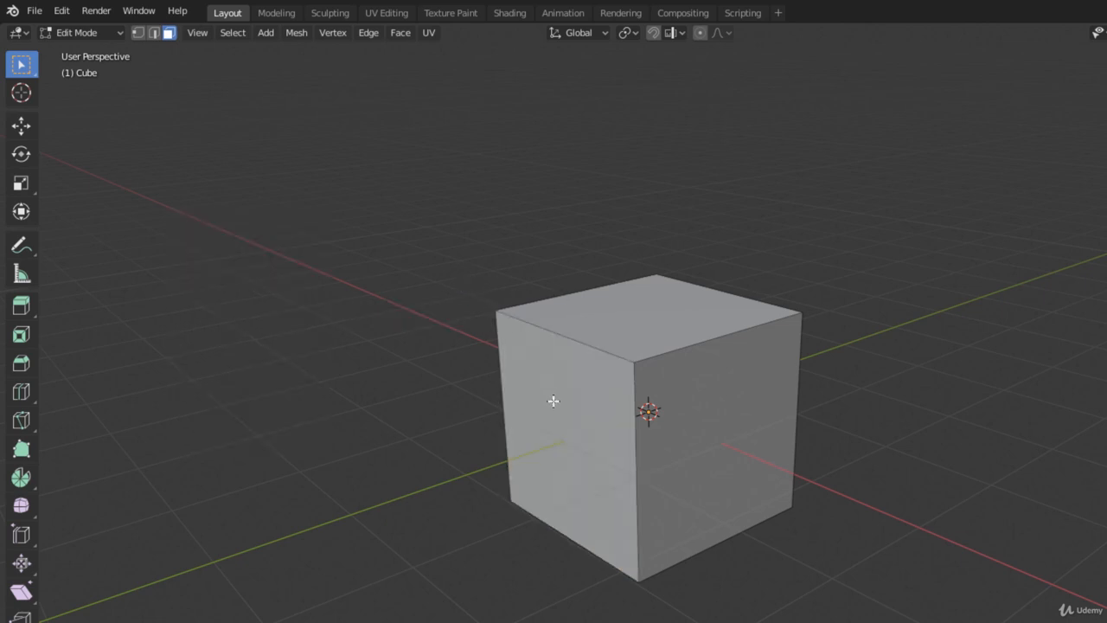
left_click(553, 401)
key("x")
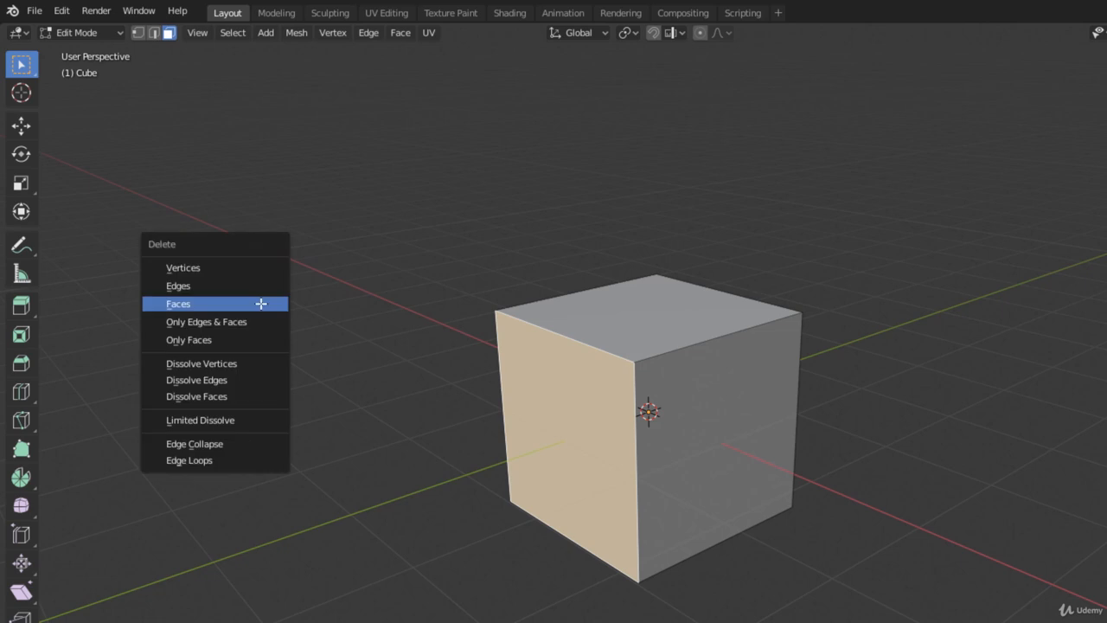
left_click(253, 303)
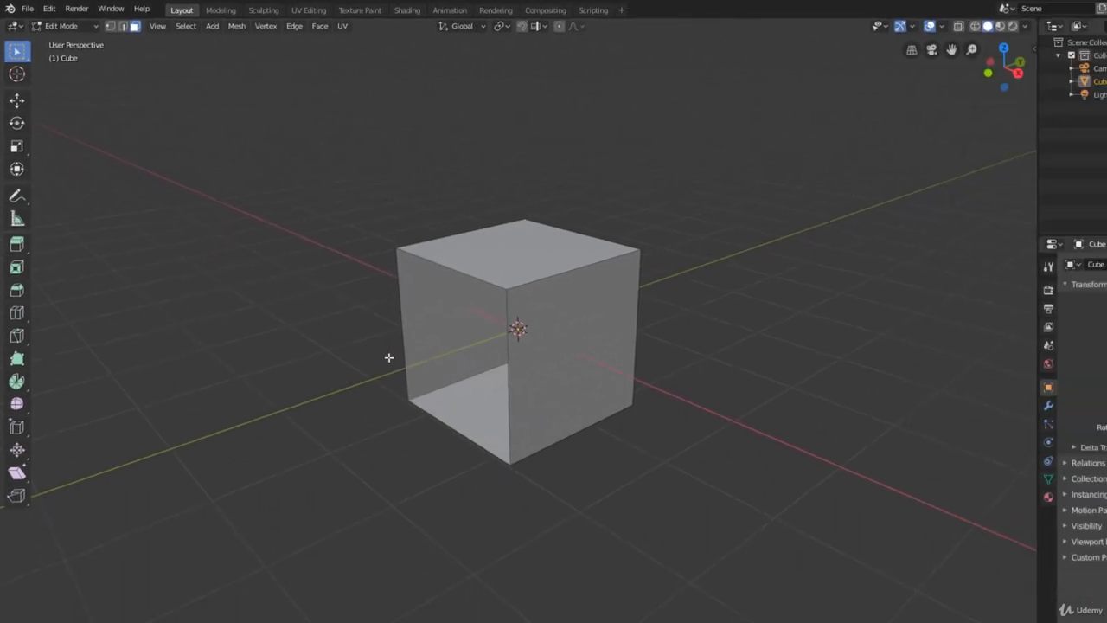
In vertex select mode, select the four corners of the cube's open side and fill it with New Edge/Face from Vertices
middle_click_drag(524, 456, 554, 433)
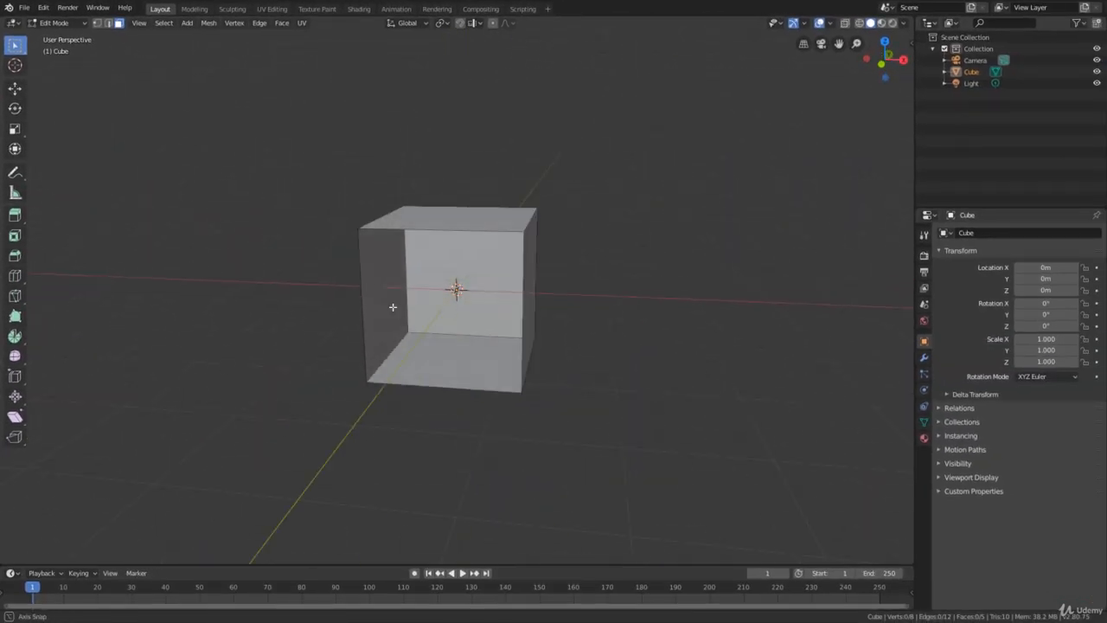
middle_click_drag(393, 306, 450, 337)
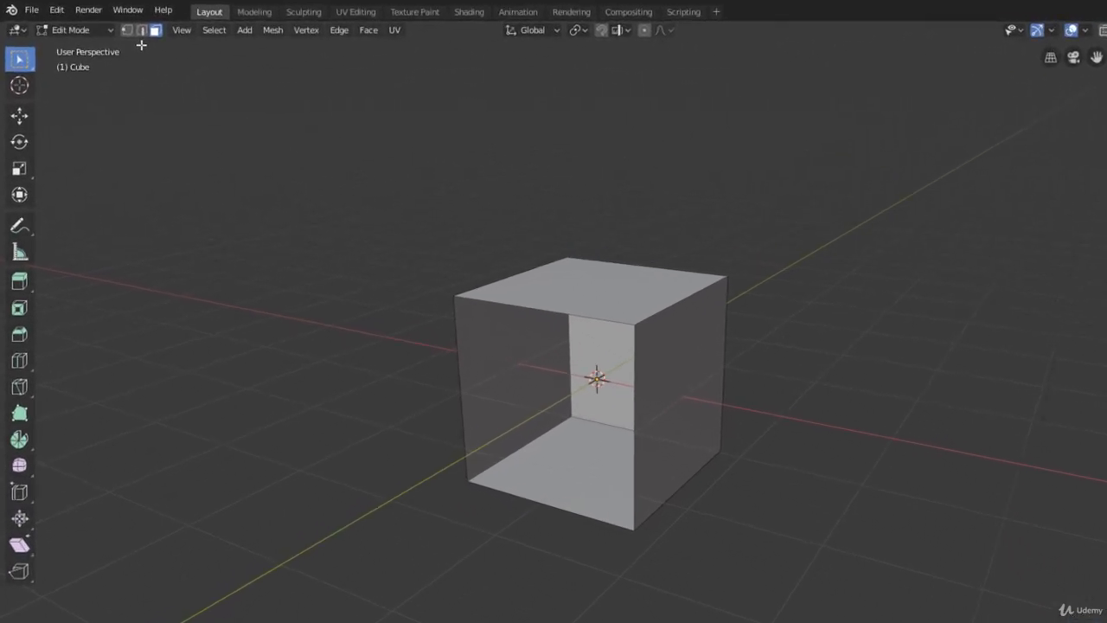
left_click(141, 31)
left_click(139, 33)
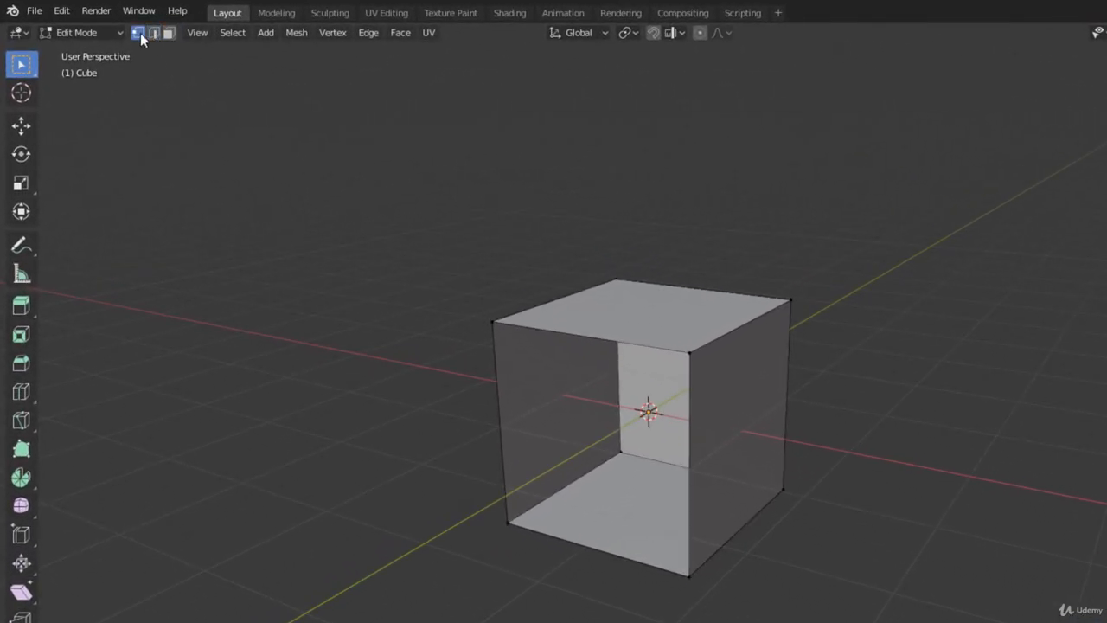
left_click(153, 34)
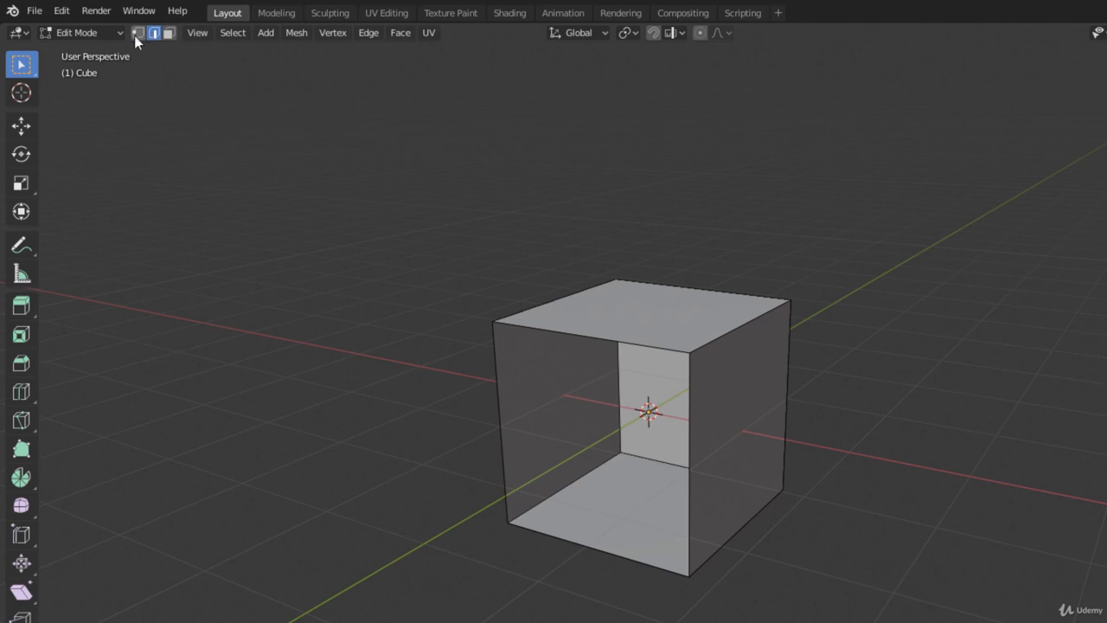
middle_click_drag(228, 153, 205, 154)
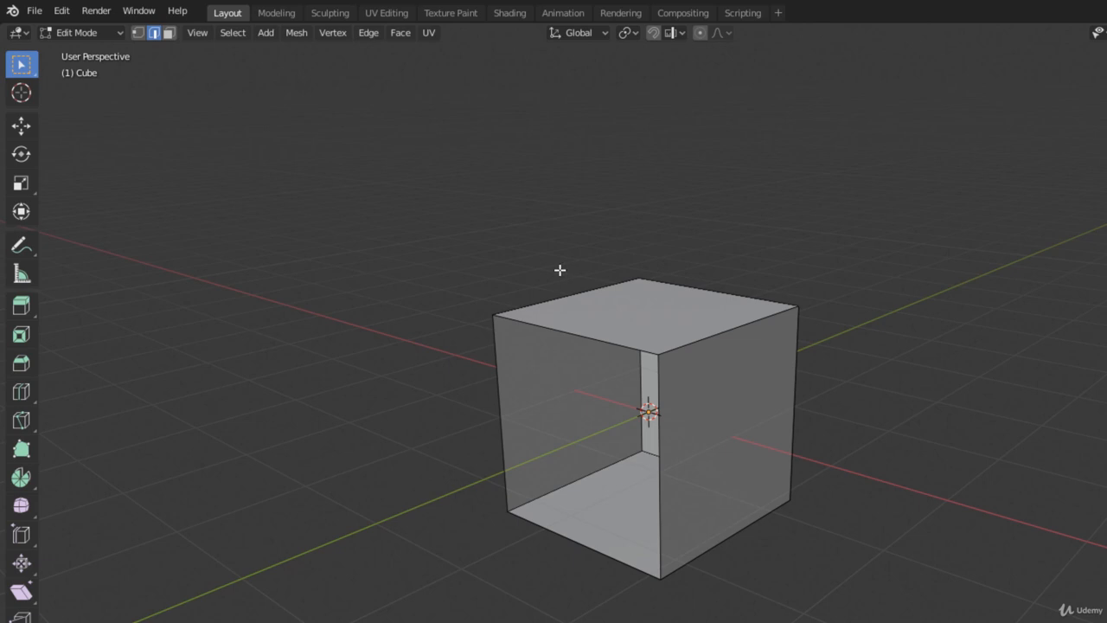
left_click(137, 33)
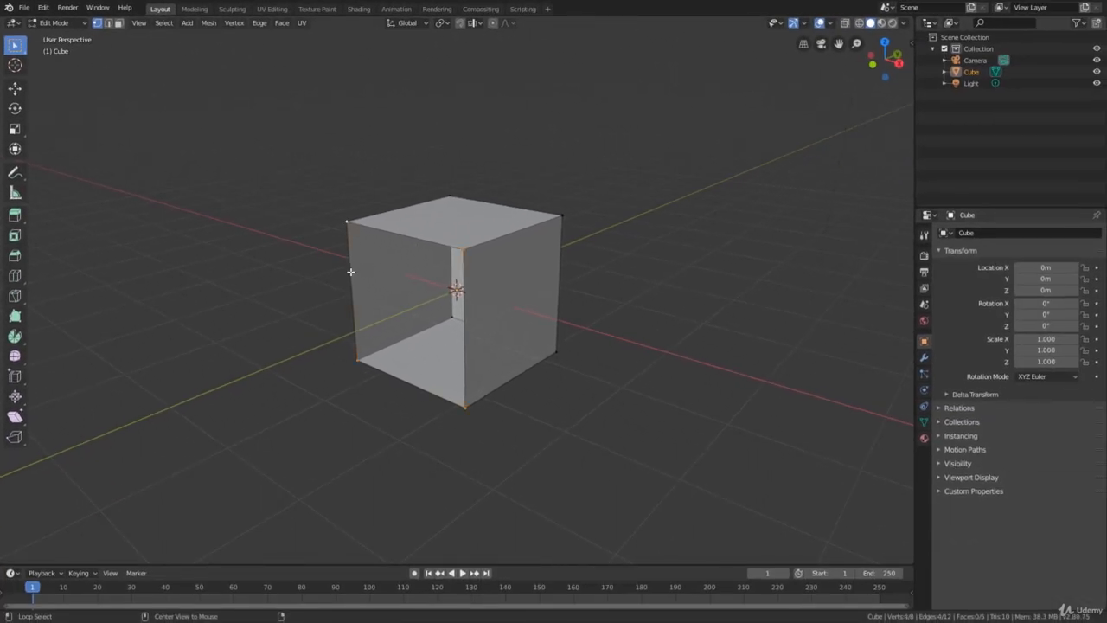
middle_click_drag(408, 277, 406, 245, "shift")
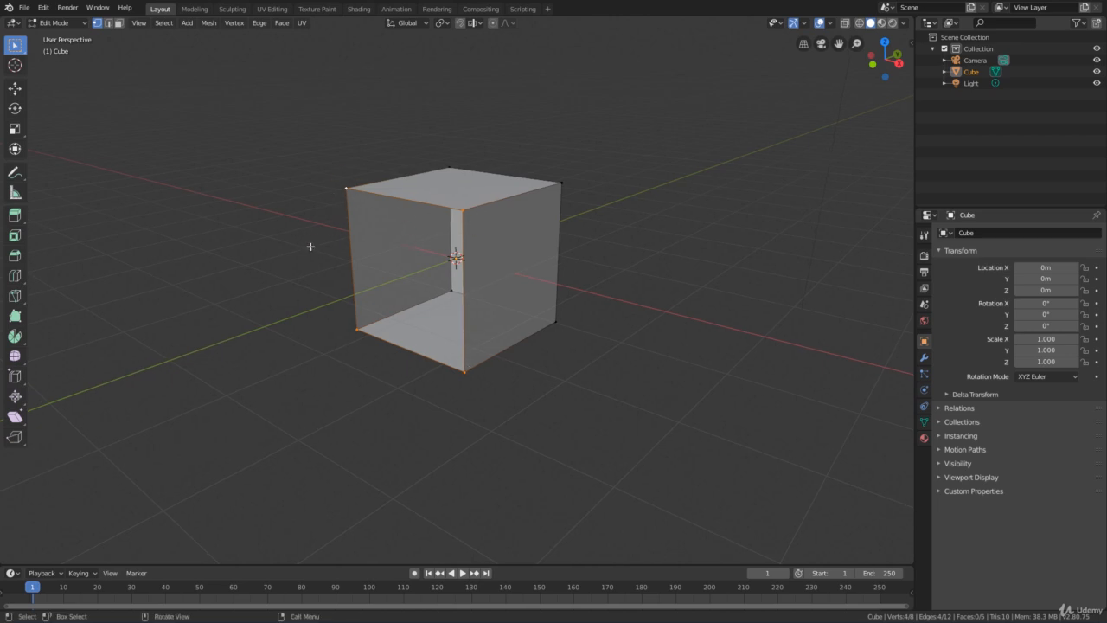
middle_click_drag(309, 245, 343, 252)
scroll(338, 250, "up", 3)
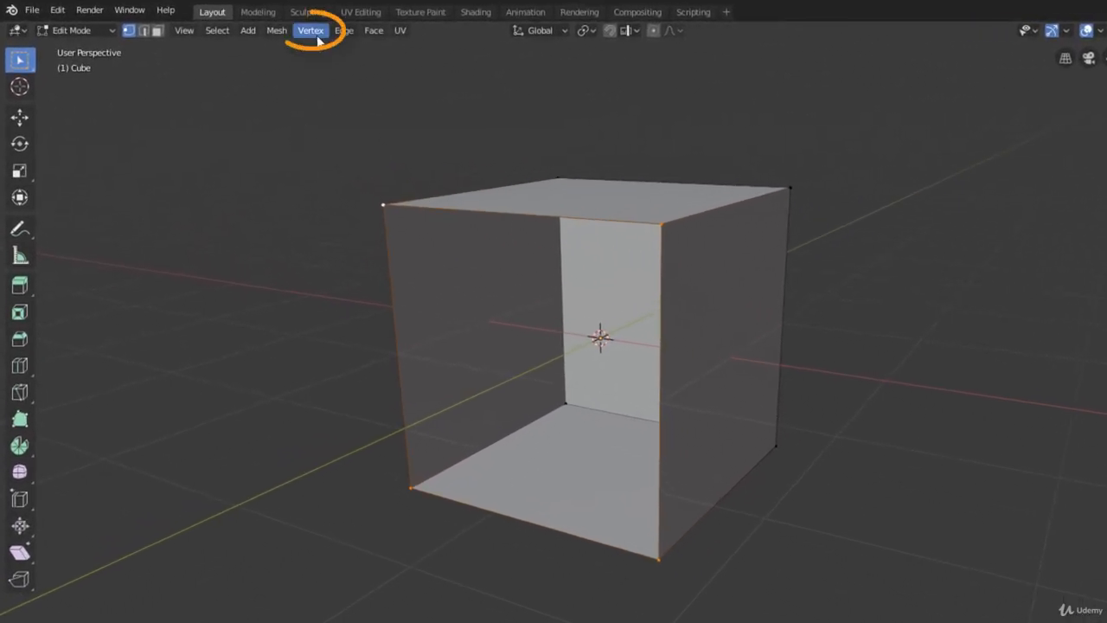
left_click(312, 31)
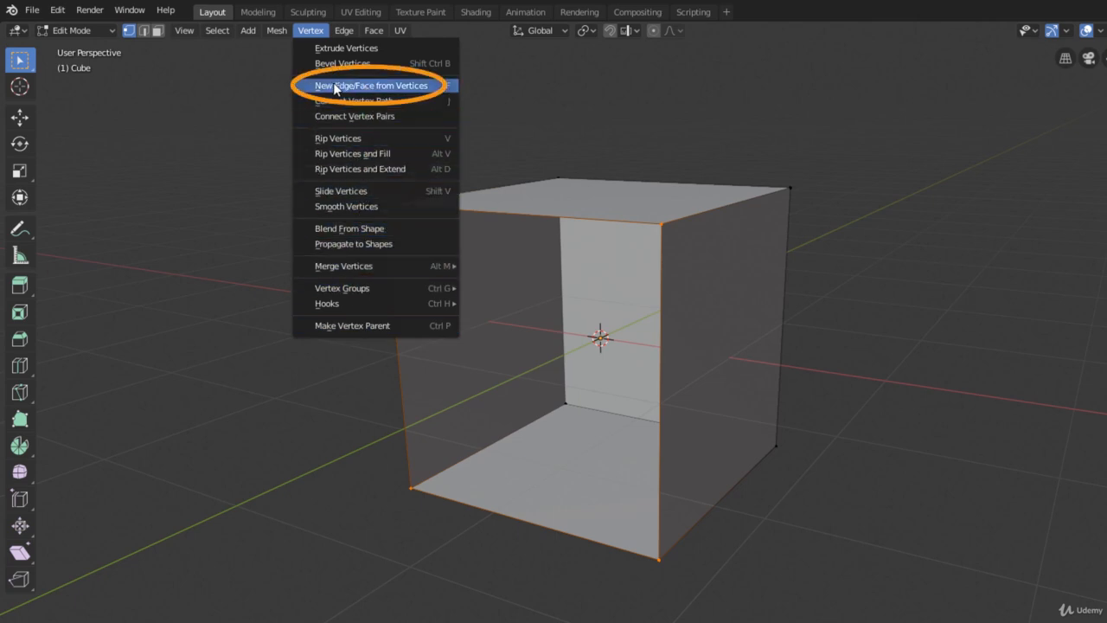
left_click(392, 86)
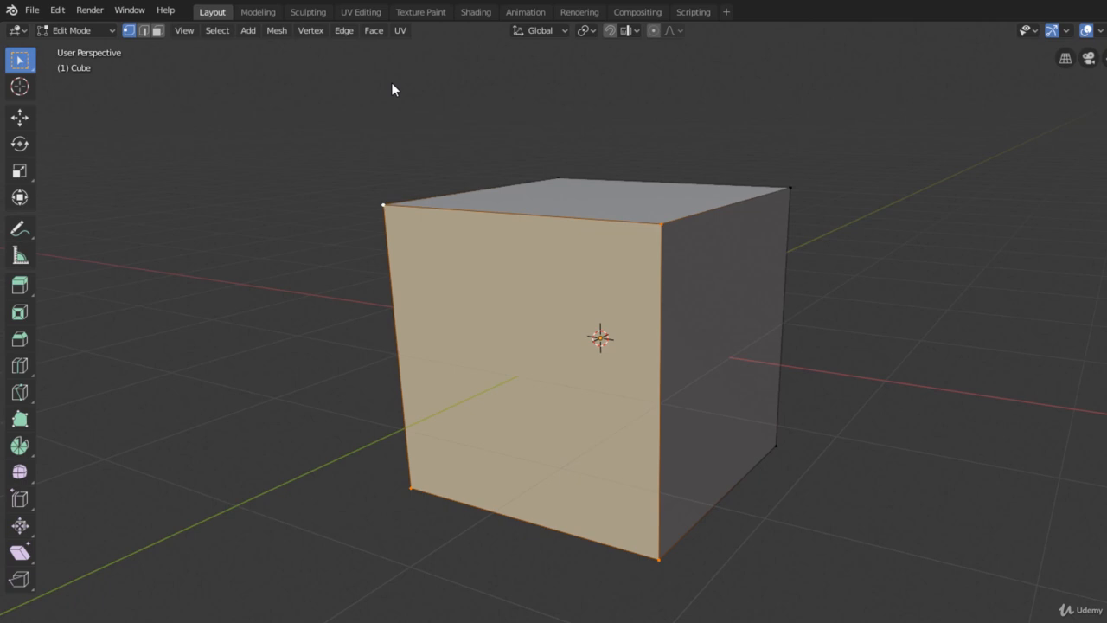
middle_click_drag(430, 146, 404, 165)
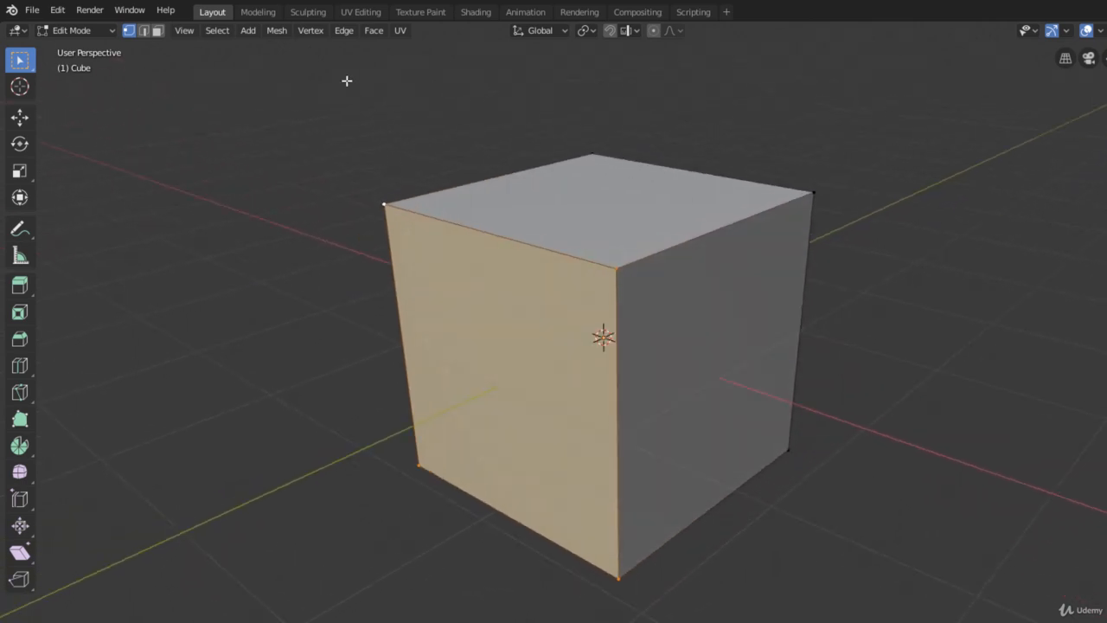
left_click(314, 31)
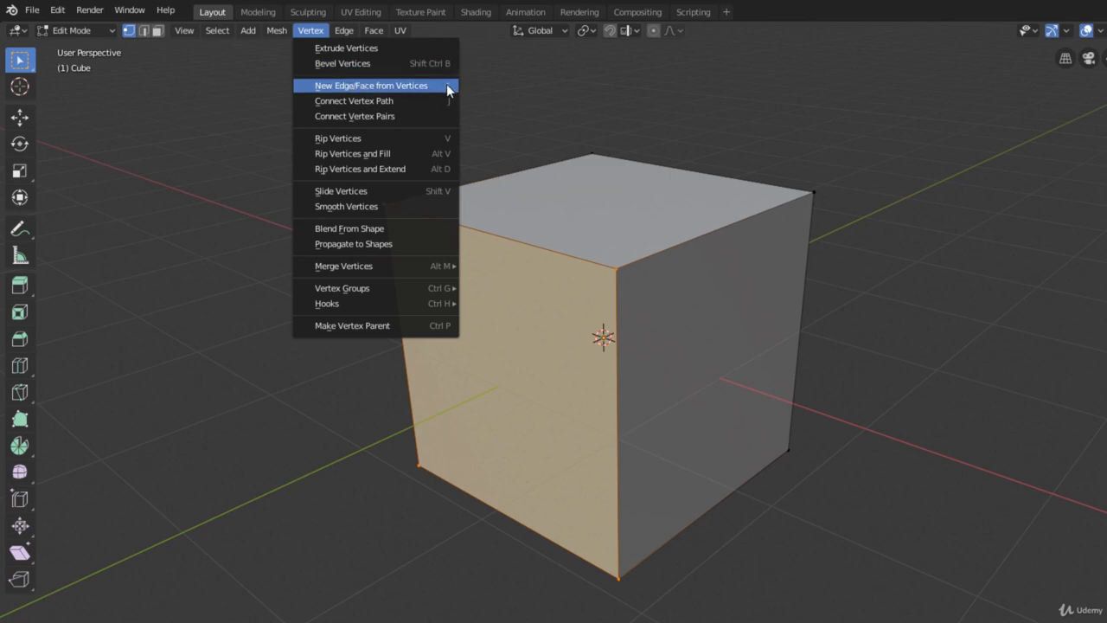
left_click(449, 84)
Return to face select mode and delete the cube's top face with the Faces option
key("3")
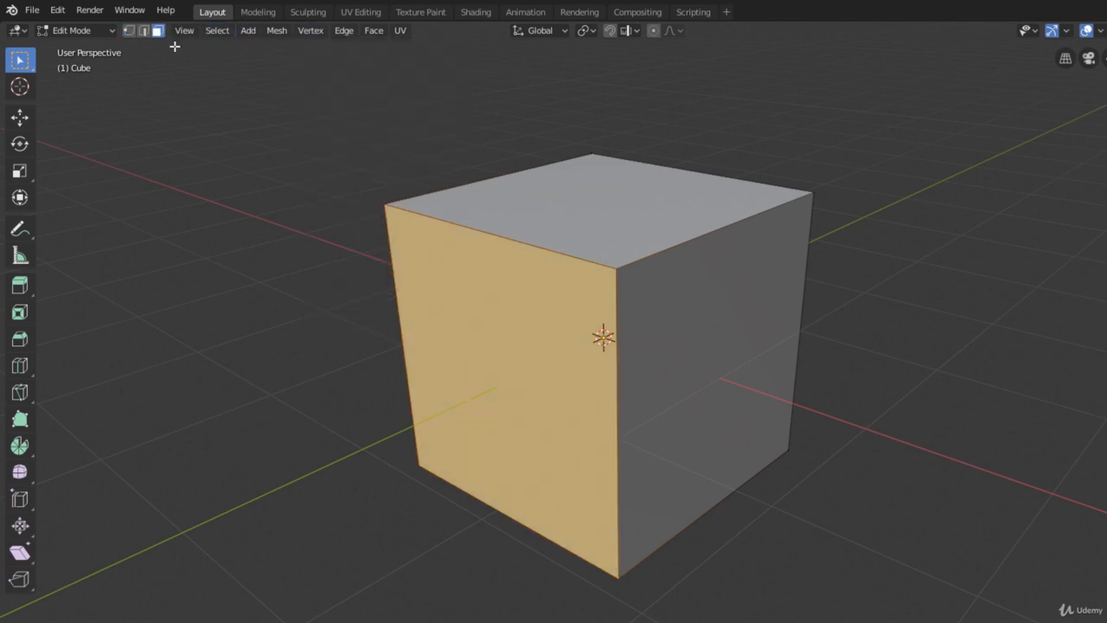
left_click(287, 182)
mouse_move(403, 231)
middle_mouse_down()
mouse_move(369, 213)
mouse_move(388, 240)
middle_mouse_up()
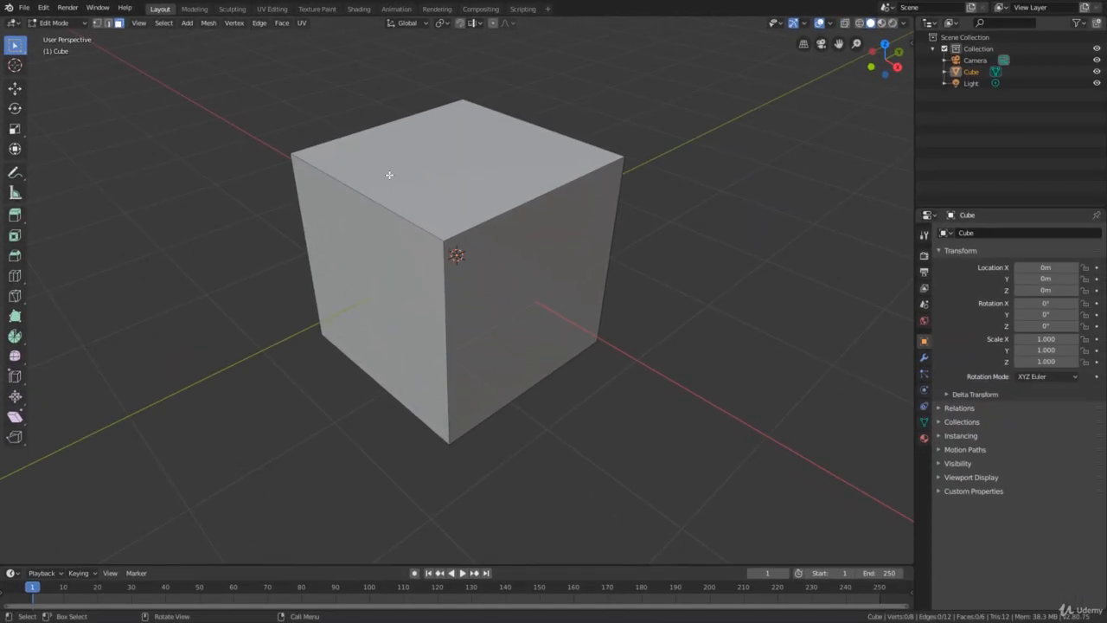
left_click(389, 175)
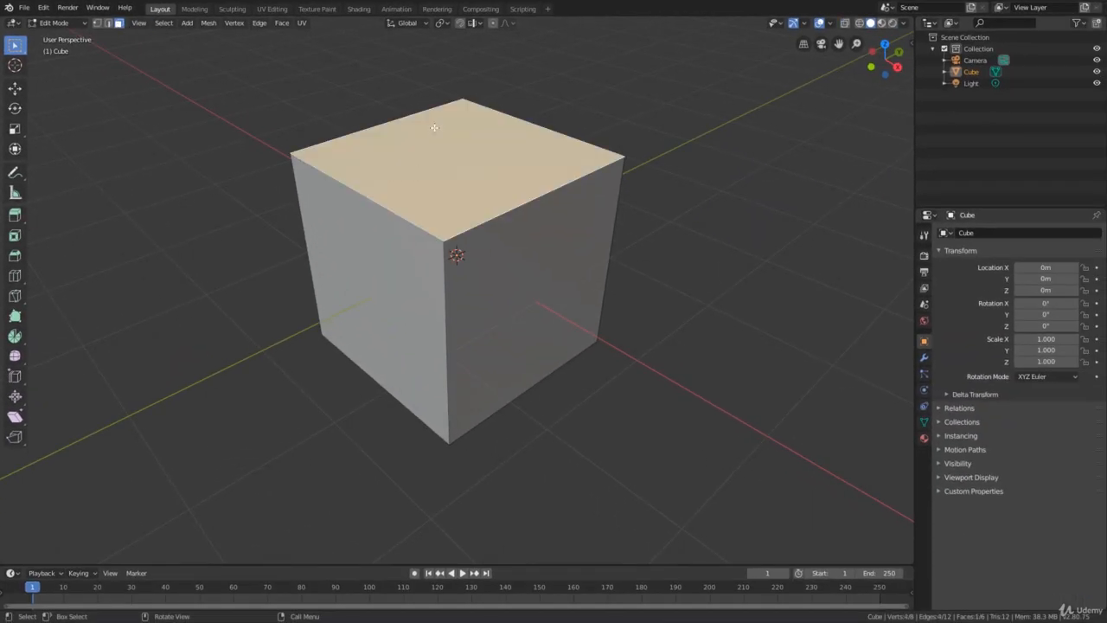
key("x")
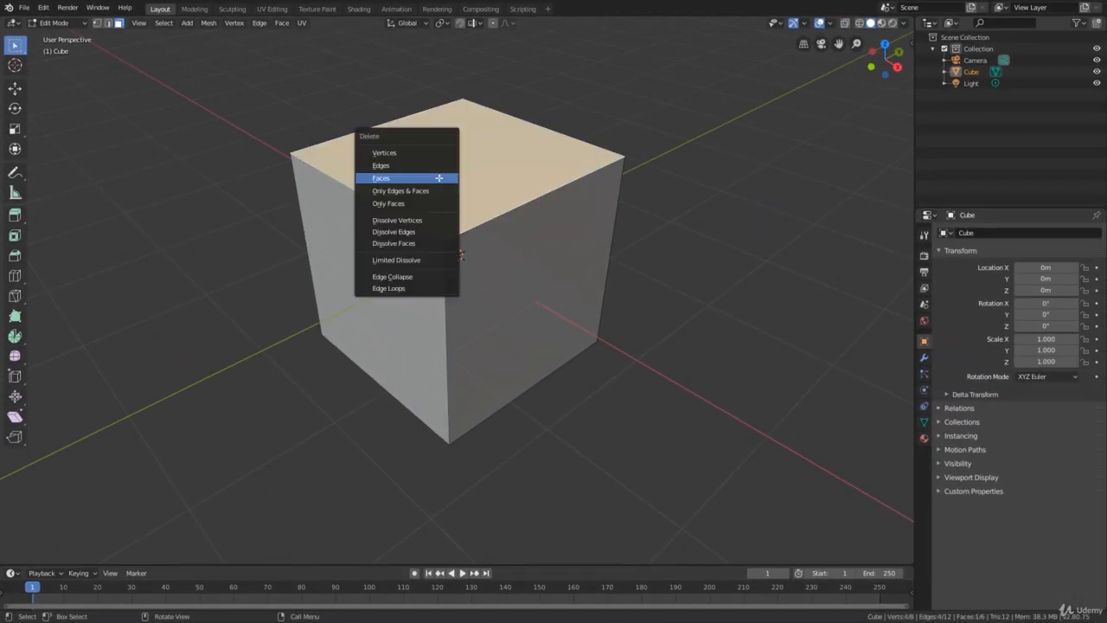
left_click(417, 178)
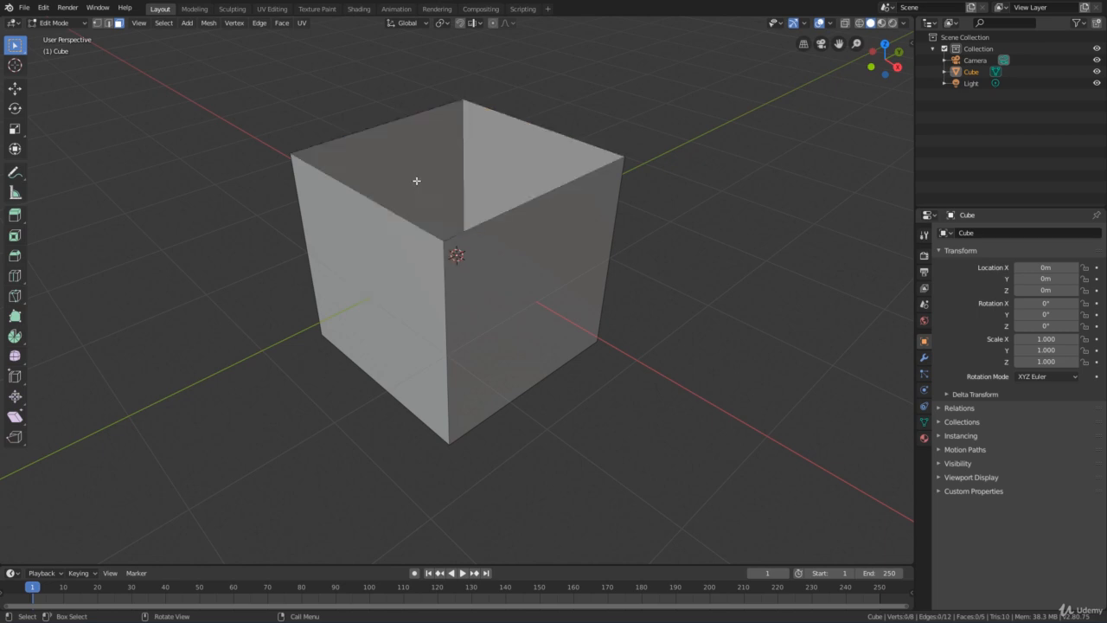
In edge select mode, select the four border edges of the cube's open top and fill them with a new face
middle_click_drag(415, 181, 264, 137)
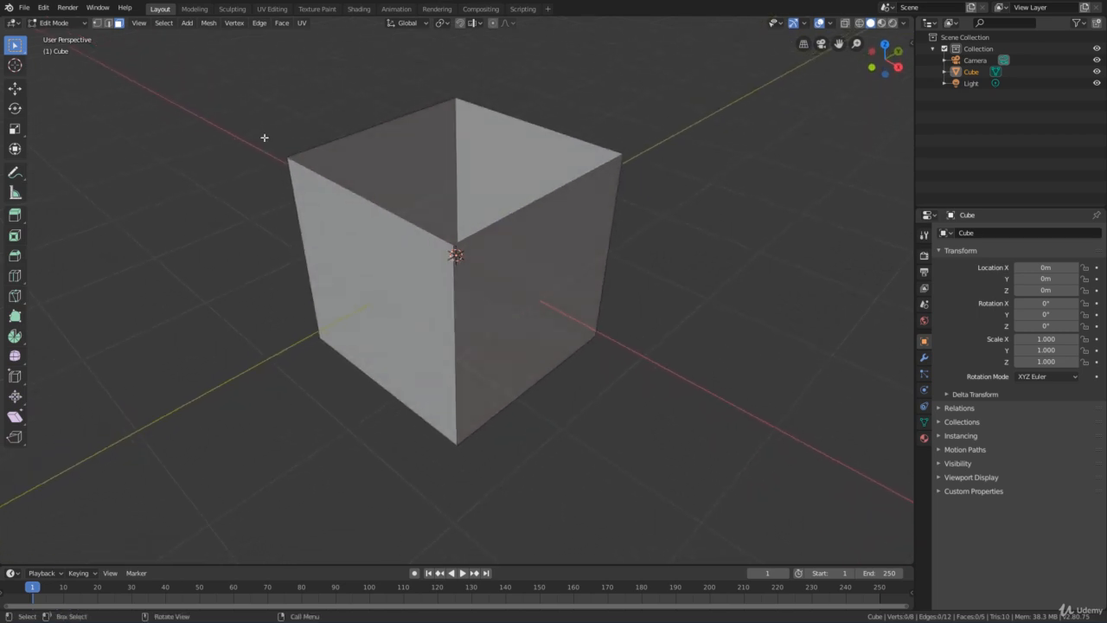
left_click(109, 24)
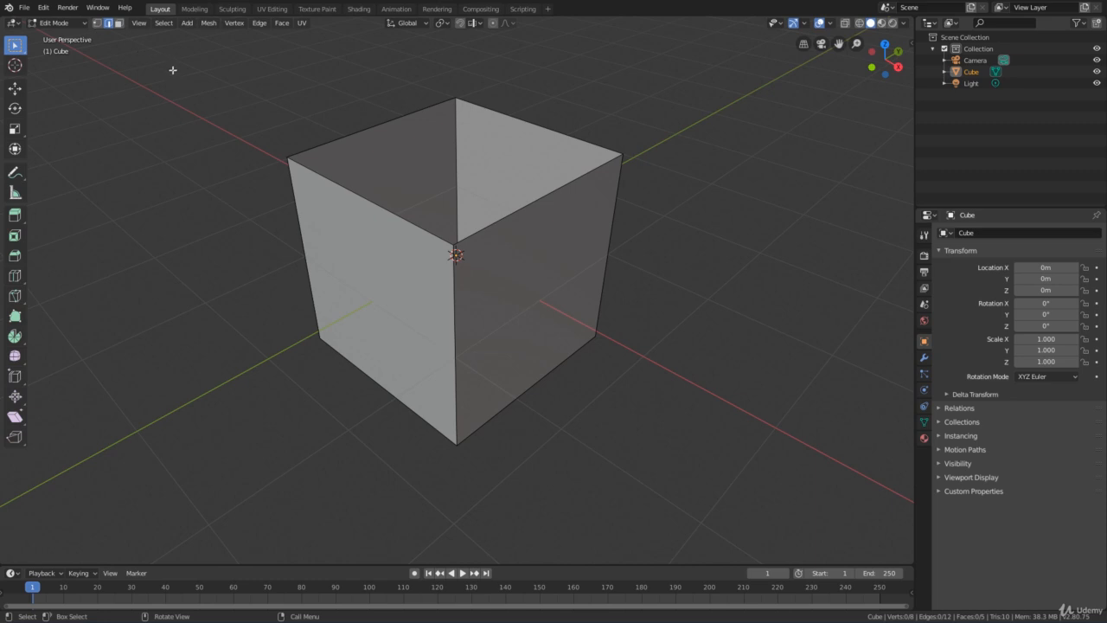
left_click(377, 127, "alt")
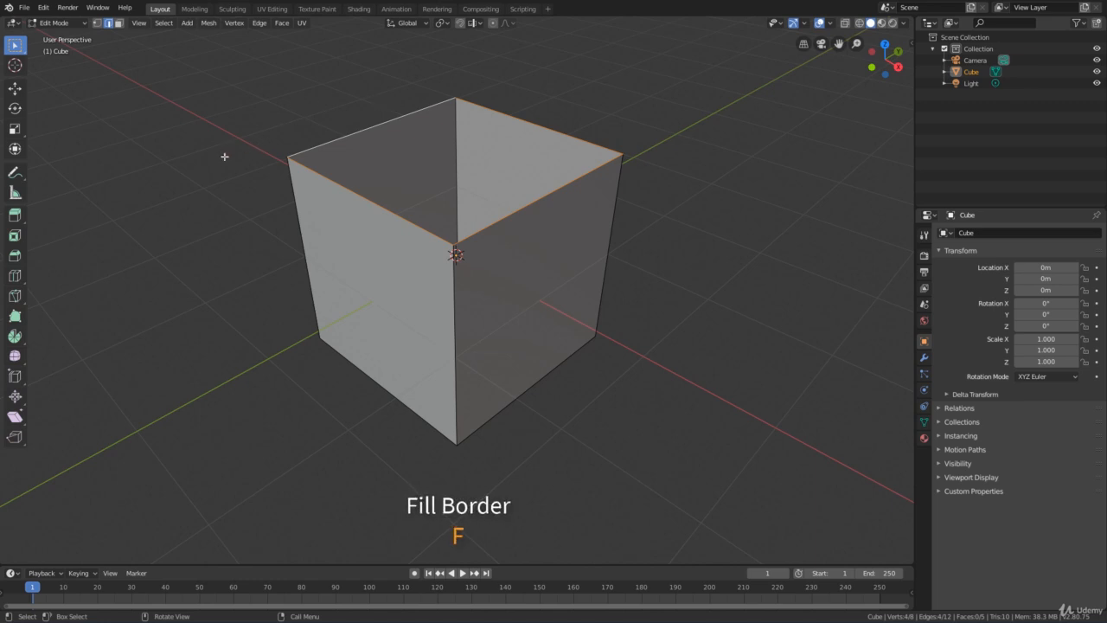
key("f")
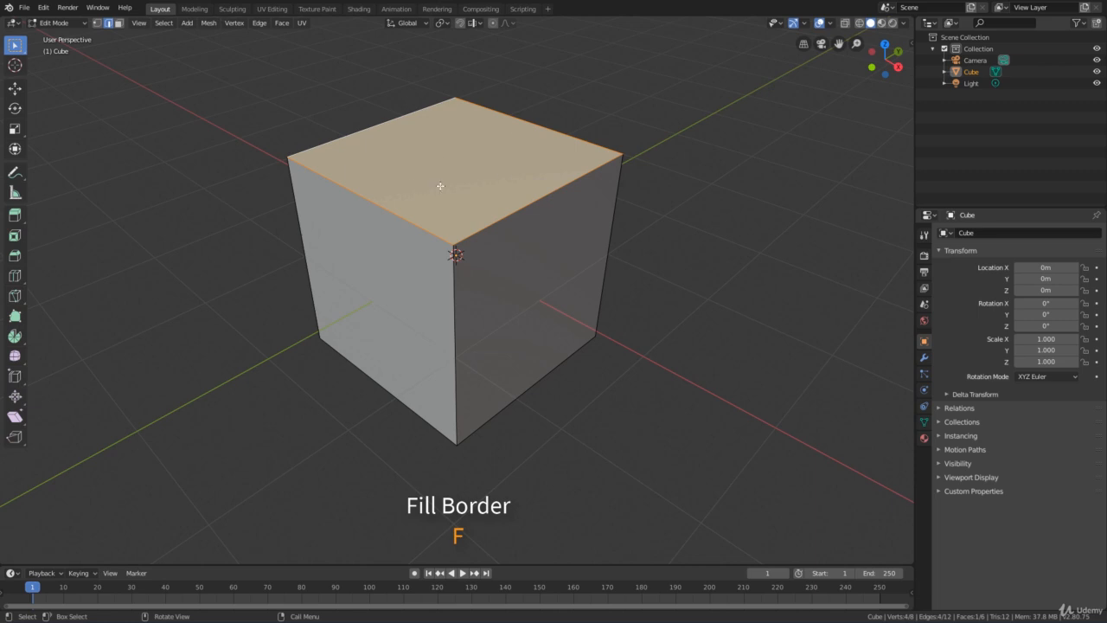
middle_click_drag(441, 186, 427, 208)
scroll(448, 198, "up", 1)
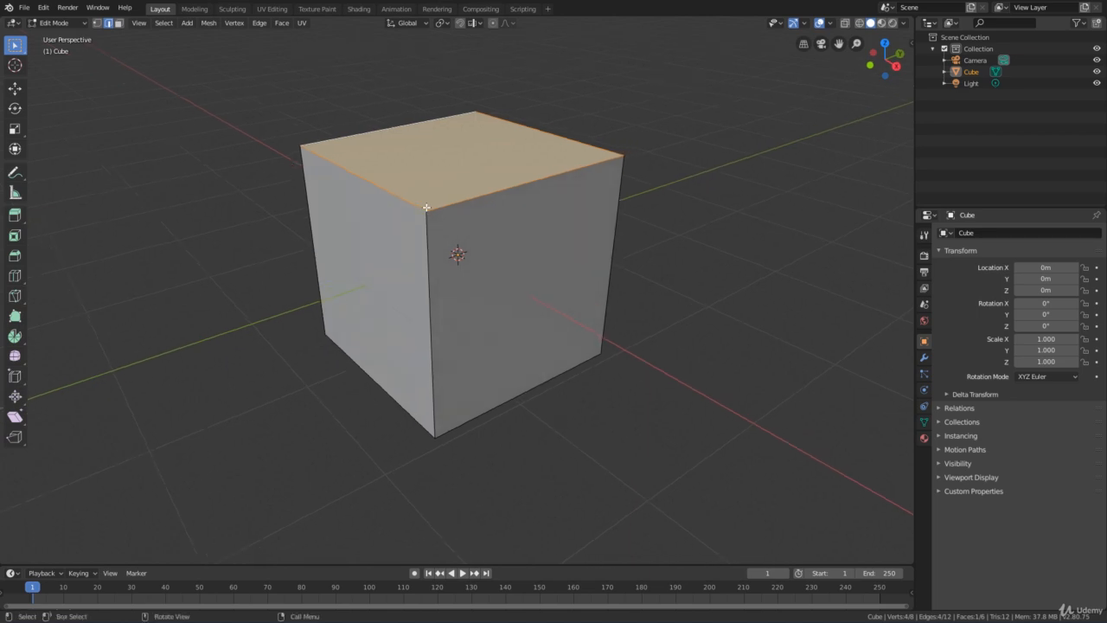
scroll(477, 218, "down", 1)
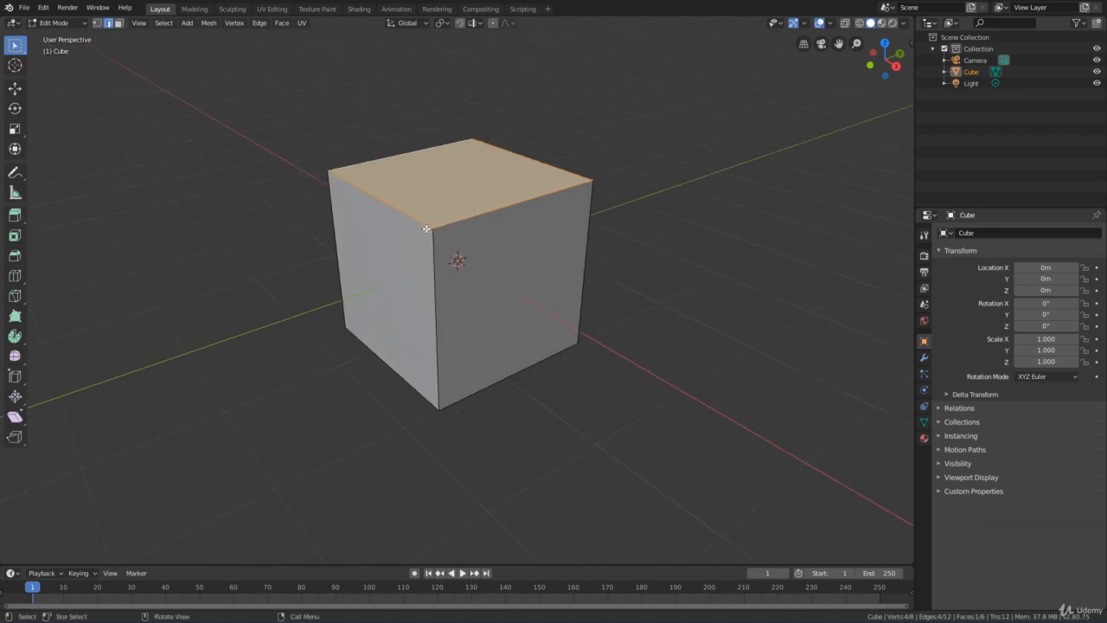
Widen the viewport's tool strip so that each tool shows its name
middle_click_drag(426, 228, 428, 230)
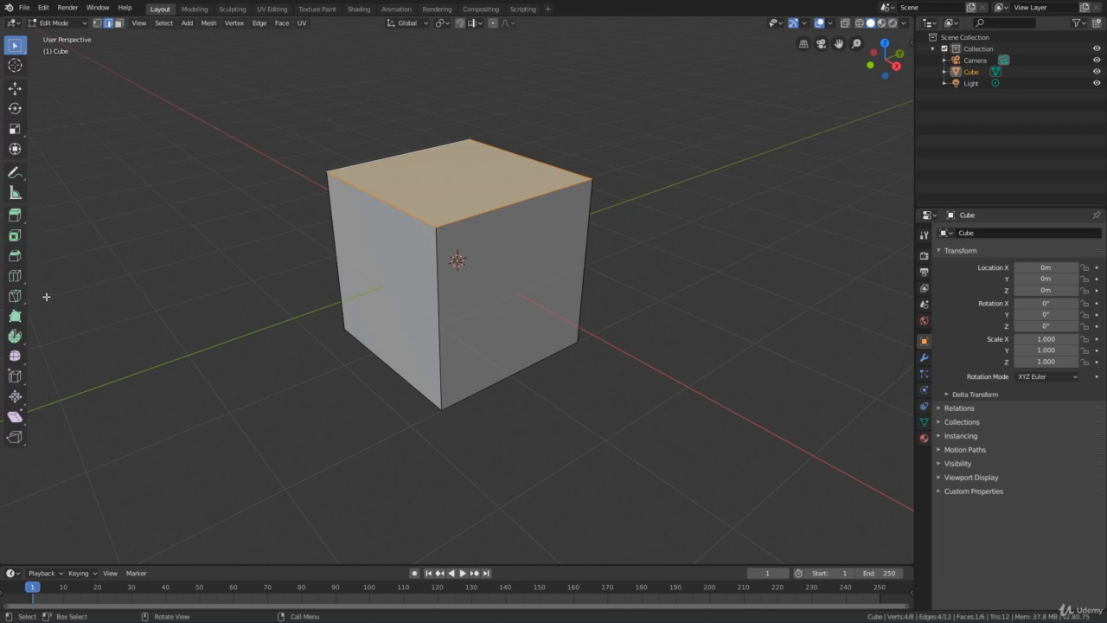
middle_click_drag(47, 297, 61, 290)
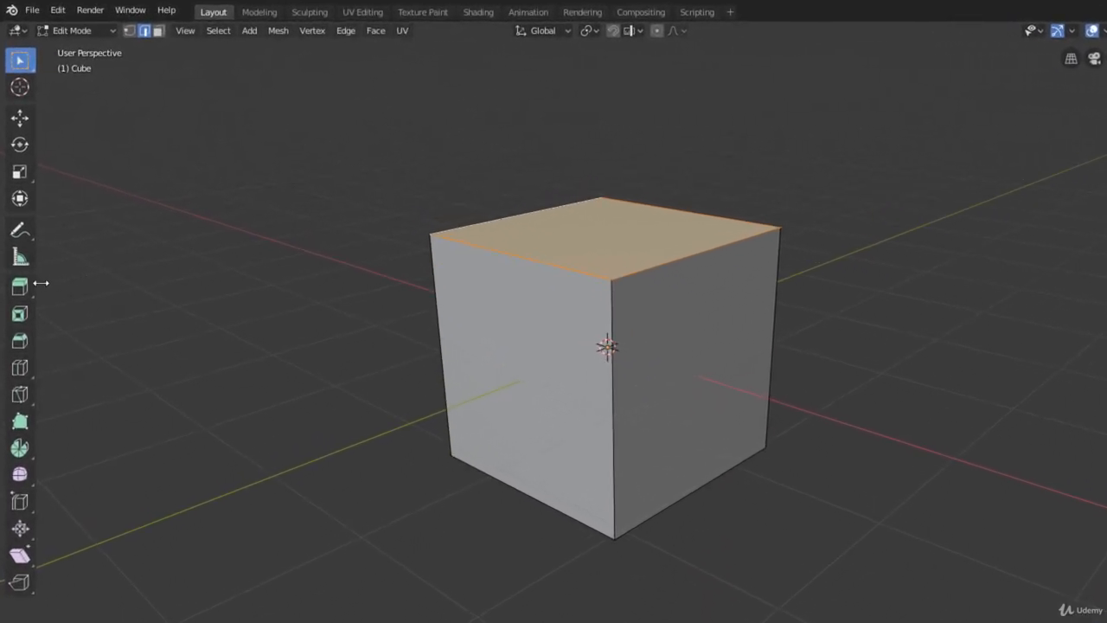
left_click_drag(41, 282, 112, 286)
left_click_drag(113, 286, 115, 287)
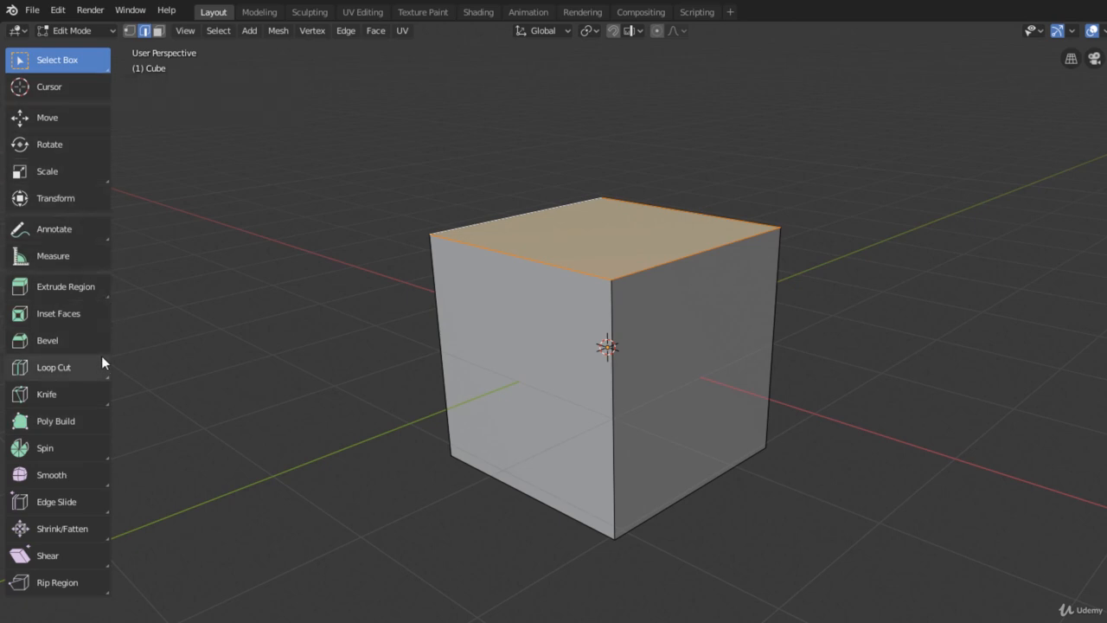
Add a single horizontal loop cut around the cube, centred at mid-height without sliding it
left_click(66, 364)
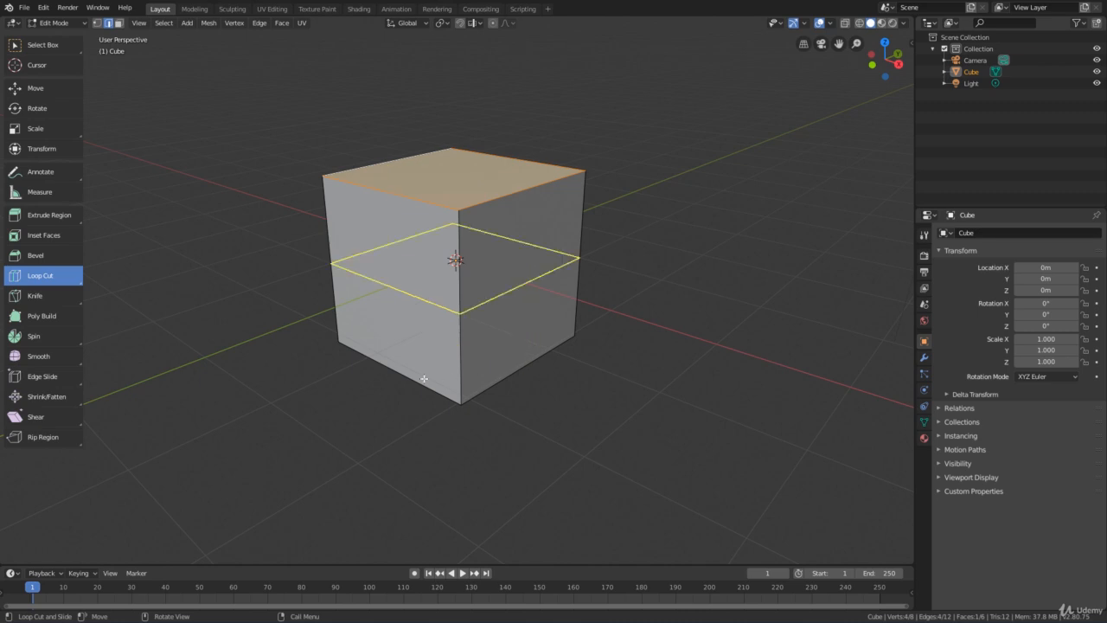
left_click(335, 264)
right_click(335, 264)
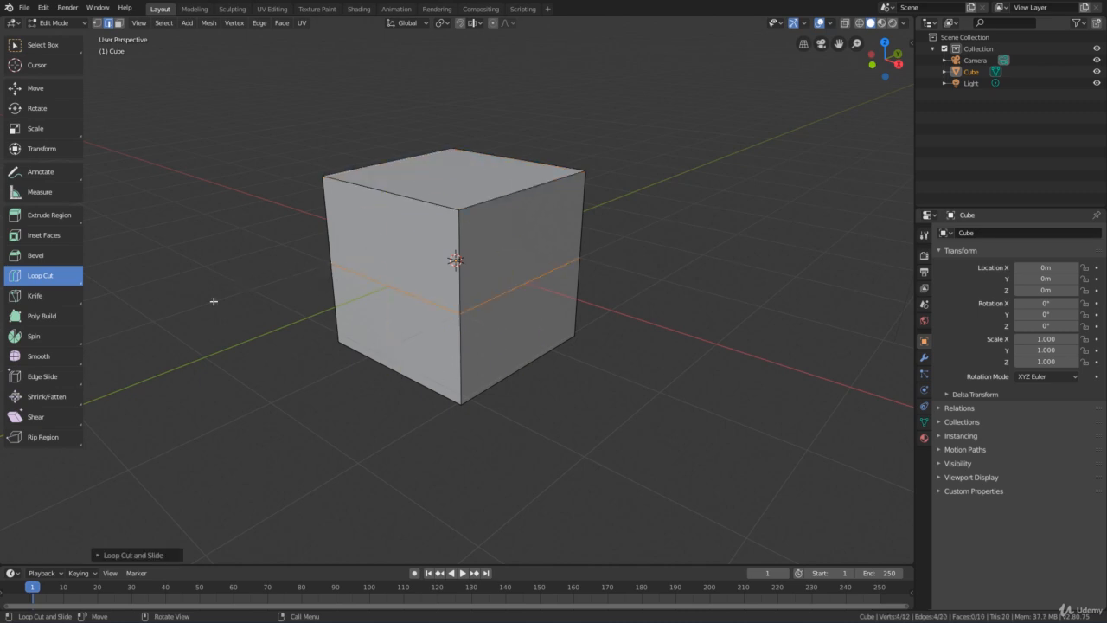
Add a second horizontal loop cut in the cube's upper half, slid down towards the middle loop by a factor of about 0.413
mouse_move(367, 346)
middle_mouse_down()
mouse_move(348, 368)
mouse_move(386, 341)
middle_mouse_up()
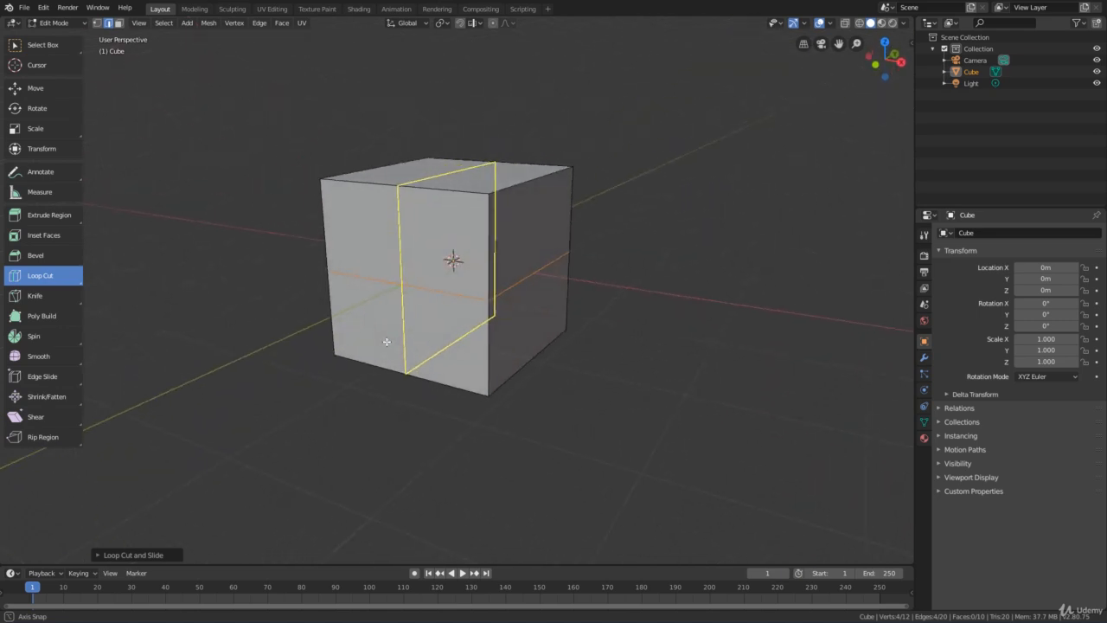
middle_click_drag(631, 367, 596, 337)
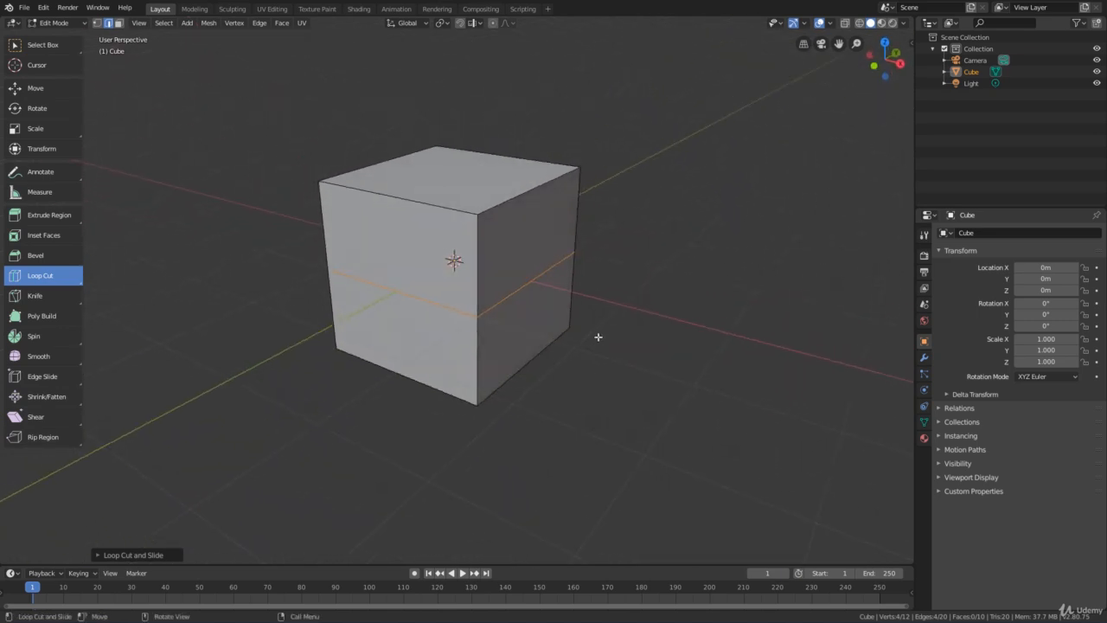
middle_click_drag(583, 284, 650, 212)
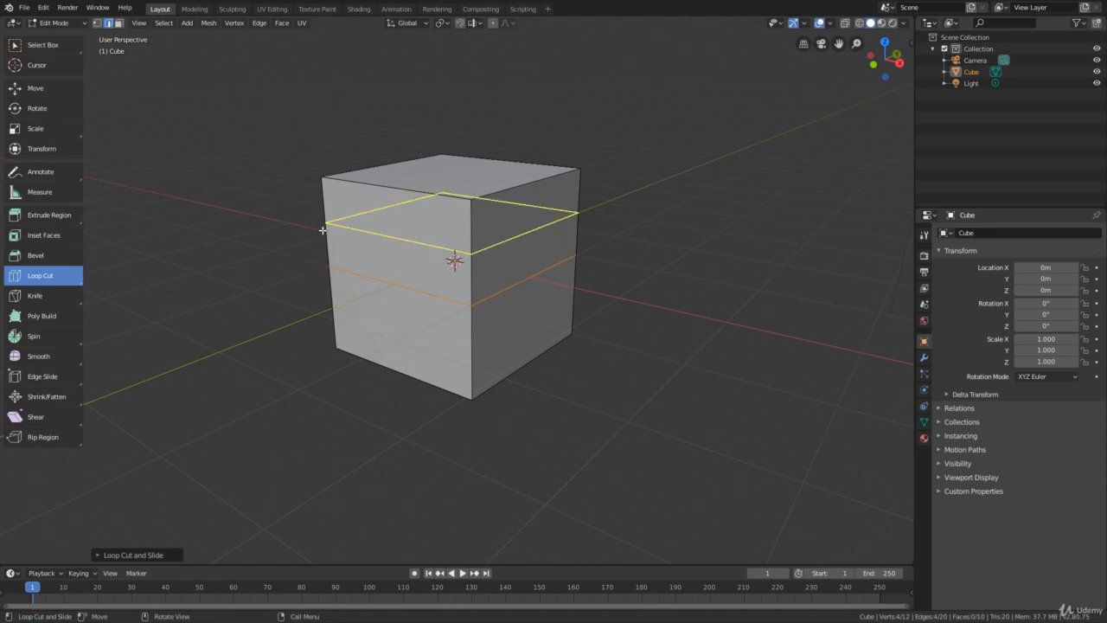
mouse_move(323, 230)
left_mouse_down()
mouse_move(323, 247)
mouse_move(326, 194)
mouse_move(316, 248)
left_mouse_up()
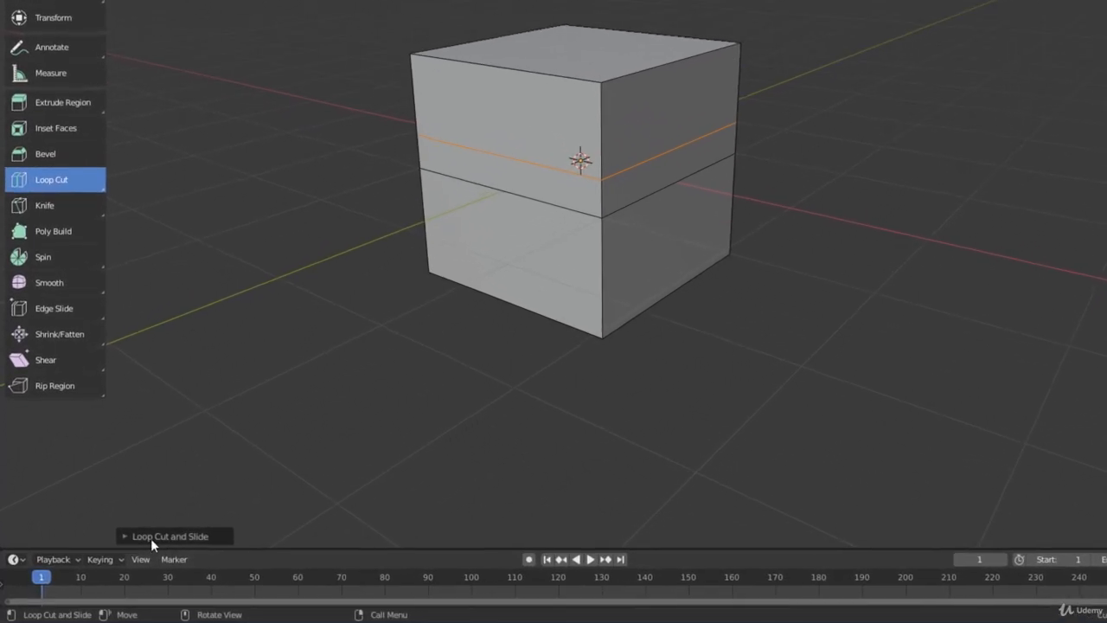
Adjust the last loop cut to 5 cuts with a slide factor of -0.087
left_click(173, 534)
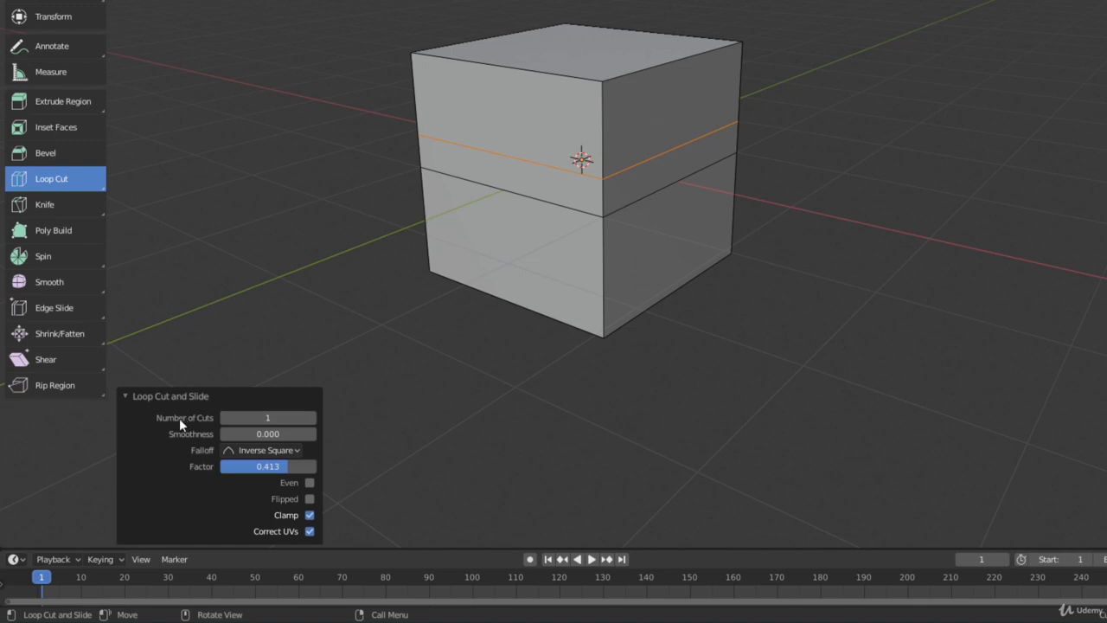
mouse_move(268, 418)
left_mouse_down()
mouse_move(289, 418)
mouse_move(275, 418)
left_mouse_up()
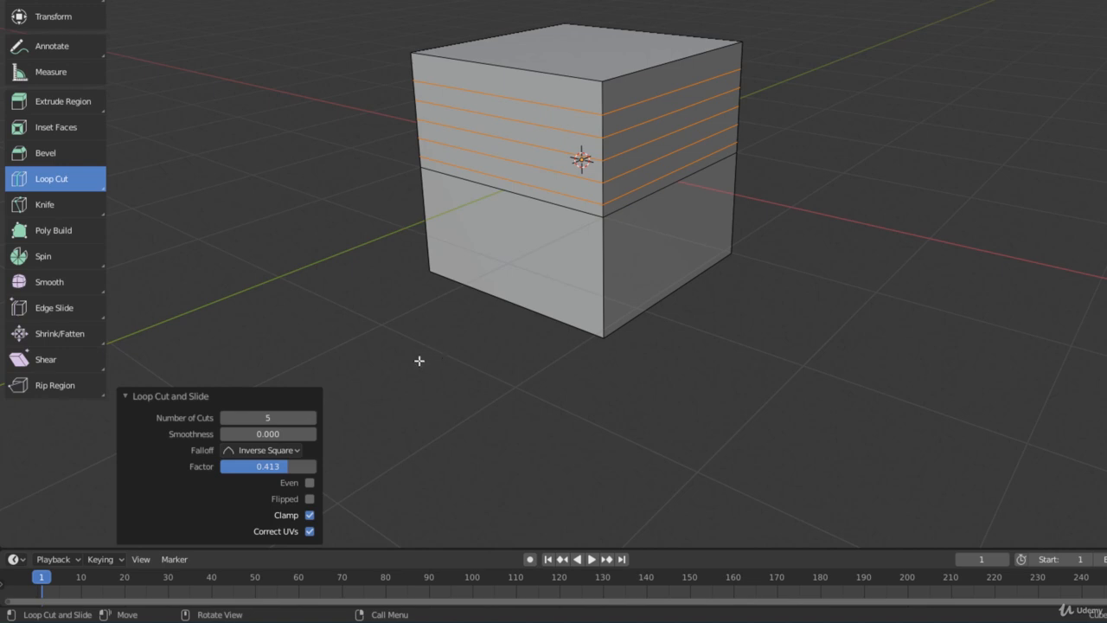
mouse_move(257, 470)
left_mouse_down()
mouse_move(313, 471)
mouse_move(238, 471)
mouse_move(301, 470)
mouse_move(251, 470)
mouse_move(296, 471)
mouse_move(253, 471)
mouse_move(264, 471)
left_mouse_up()
mouse_move(489, 329)
middle_mouse_down()
mouse_move(482, 348)
mouse_move(492, 339)
middle_mouse_up()
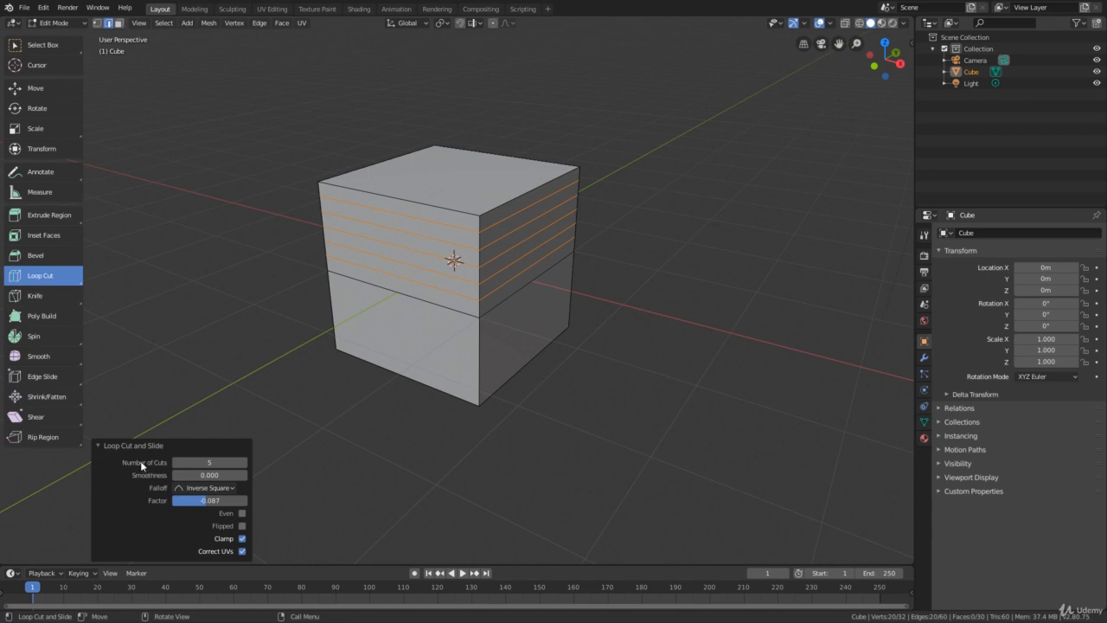
Scale the five selected edge loops by 1.297 in X, 1.227 in Y and 0.897 in Z
left_click(45, 134)
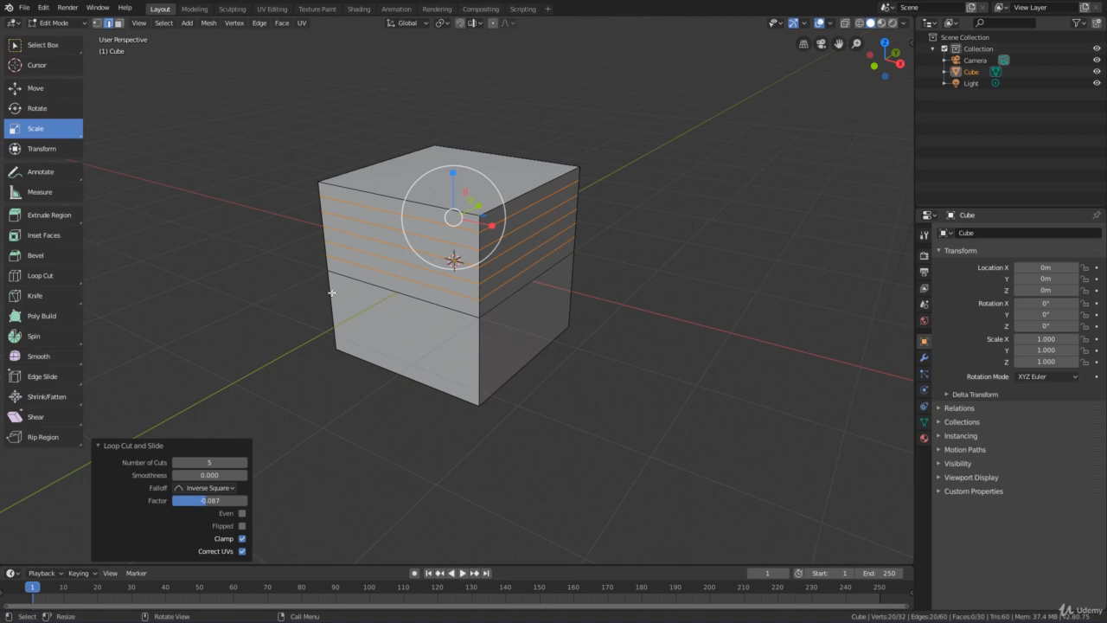
mouse_move(424, 262)
left_mouse_down()
mouse_move(413, 273)
mouse_move(428, 262)
left_mouse_up()
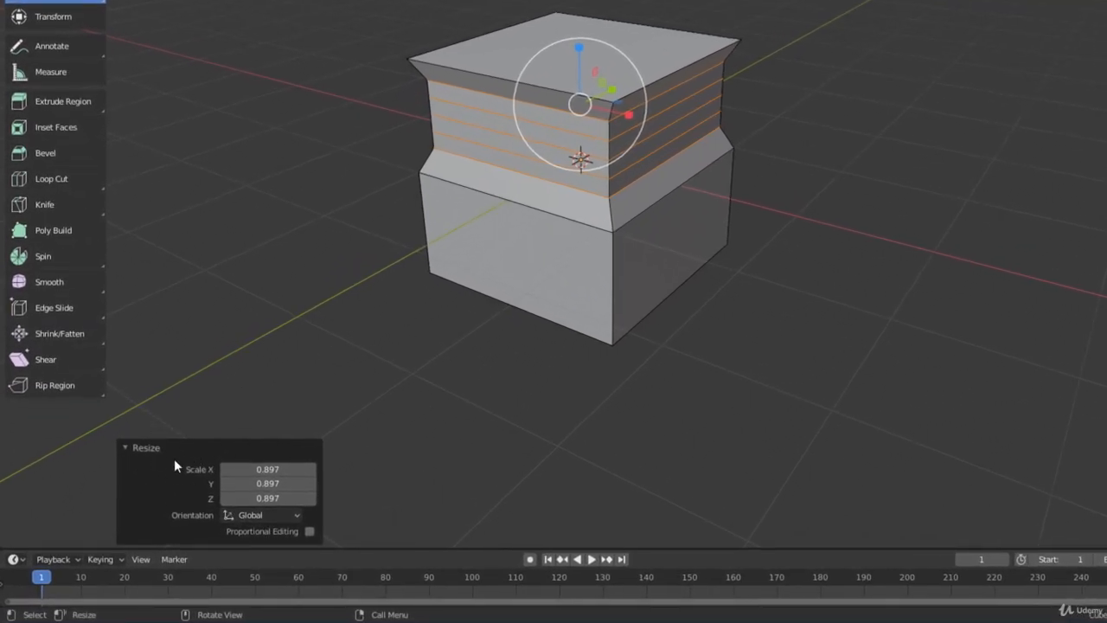
left_click_drag(260, 469, 294, 484)
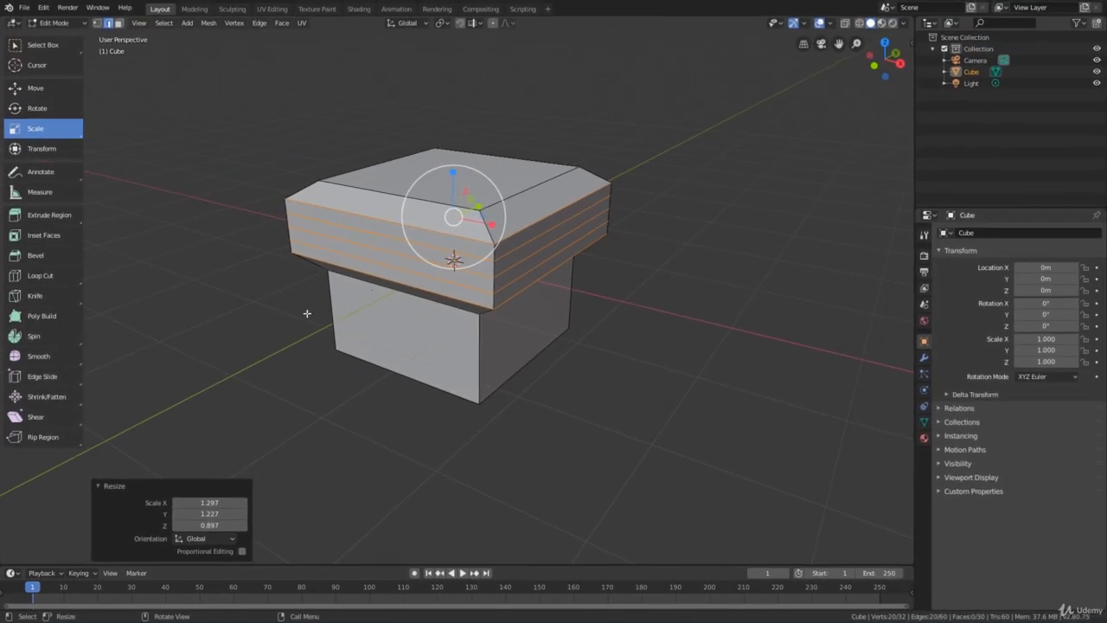
middle_click_drag(307, 314, 274, 326)
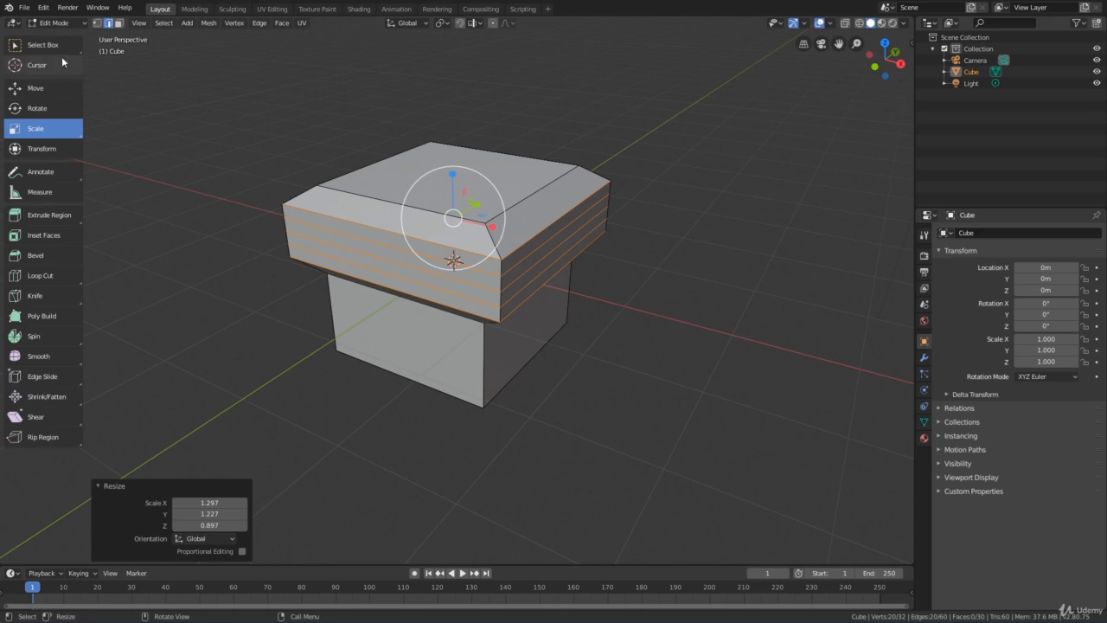
With box select active, select the uppermost loop's edge on the flared section's negative Y side and dissolve it
left_click(36, 50)
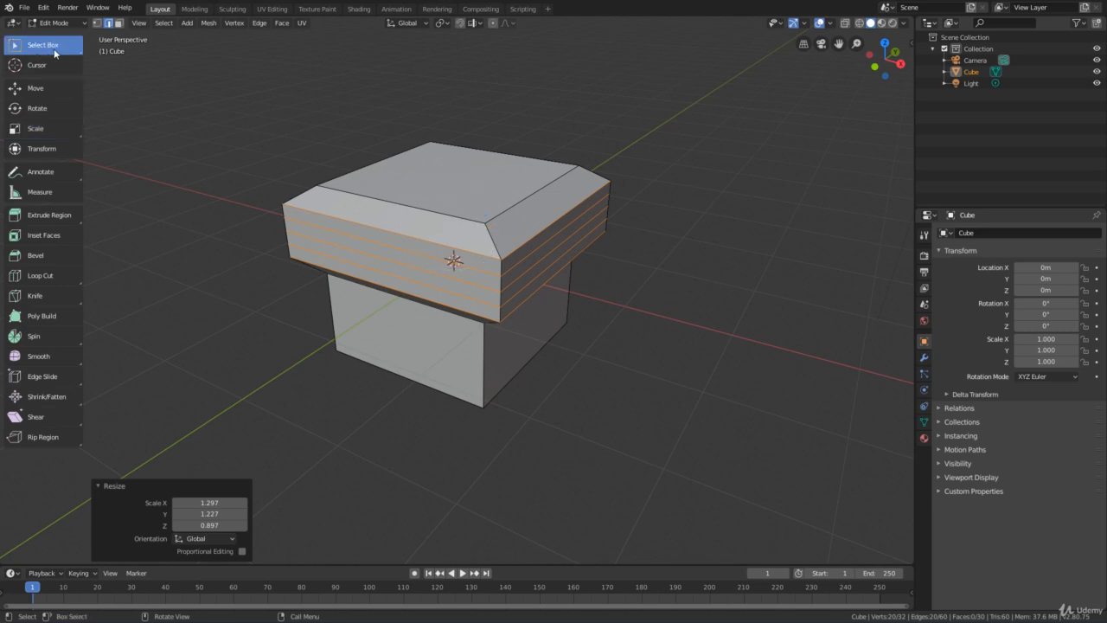
left_click(410, 239)
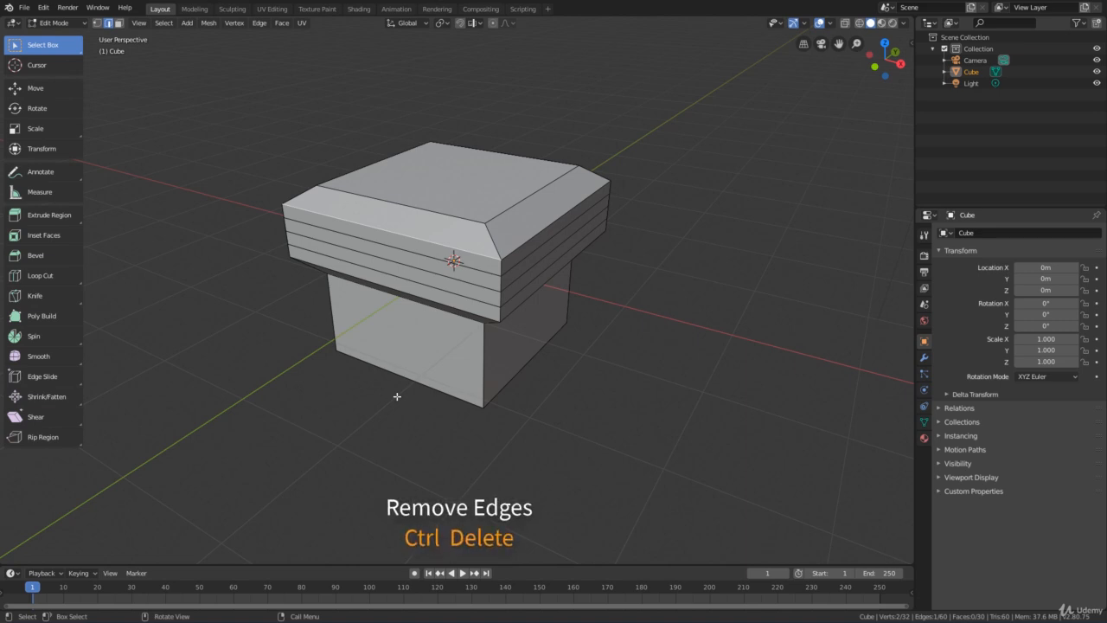
key("ctrl")
key("ctrl+Delete")
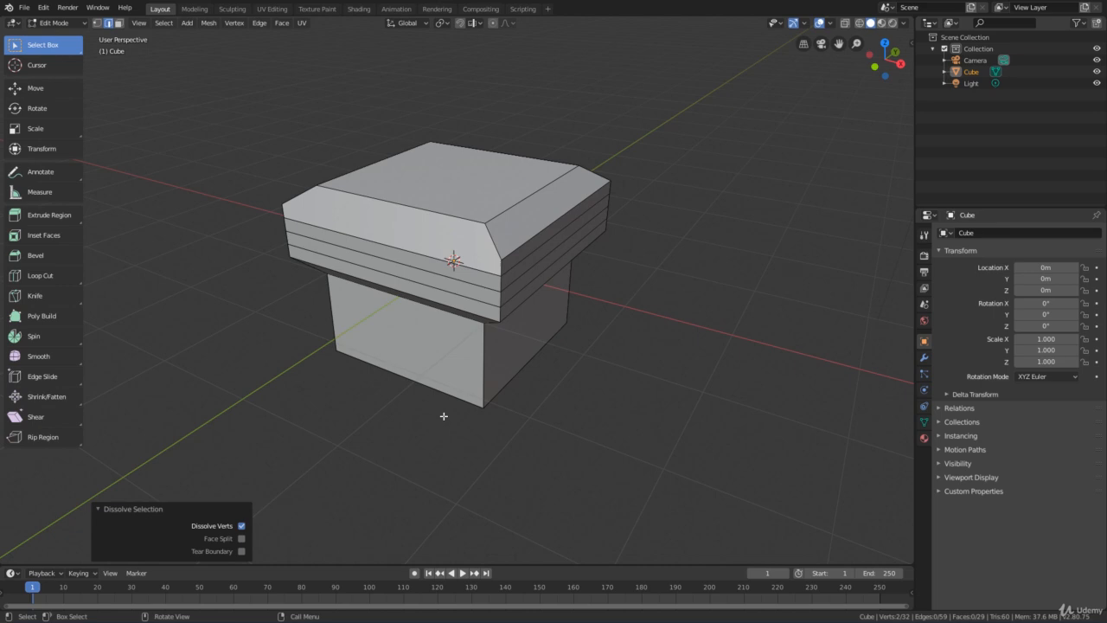
Select the whole edge loop just above the flared section's bottom rim and dissolve it
mouse_move(444, 416)
middle_mouse_down()
mouse_move(438, 383)
mouse_move(390, 389)
mouse_move(435, 398)
middle_mouse_up()
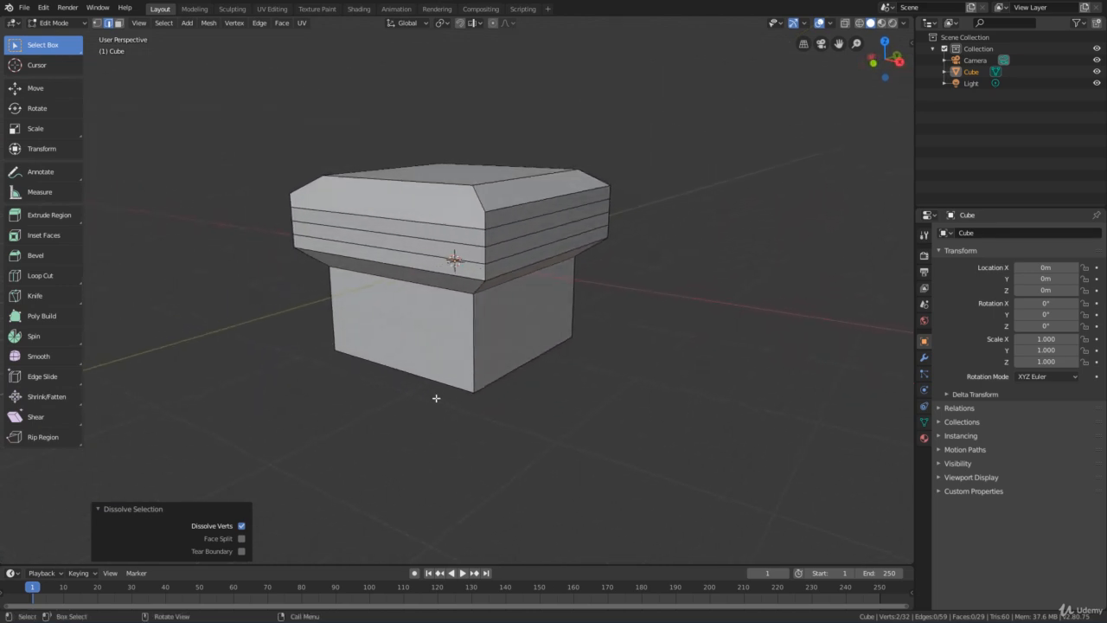
scroll(430, 346, "up", 1)
middle_click_drag(416, 244, 391, 276)
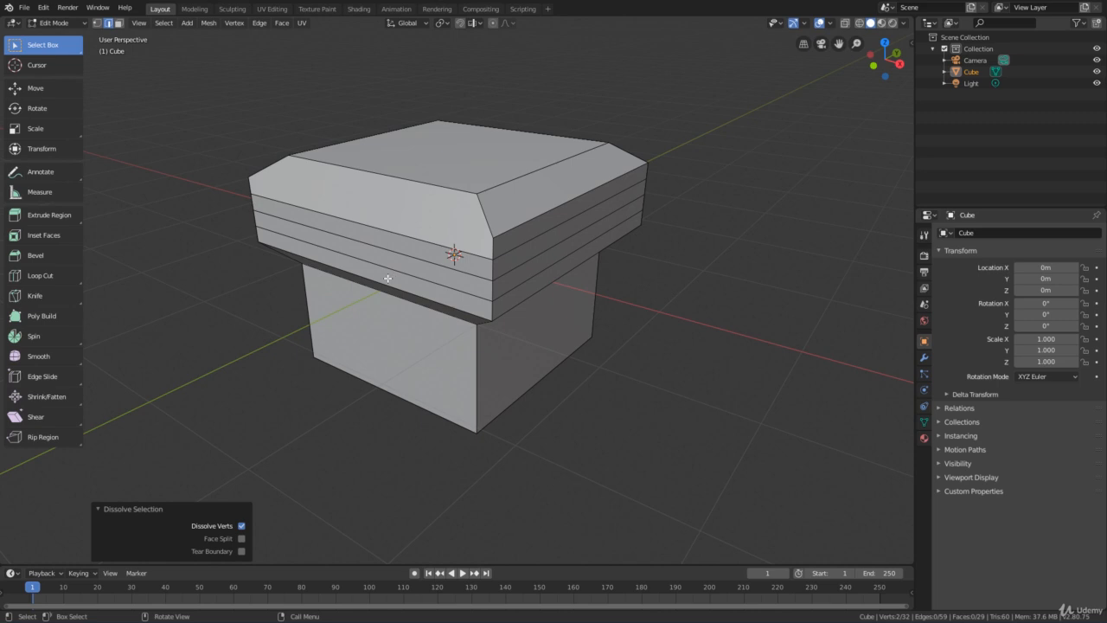
left_click(393, 271, "alt")
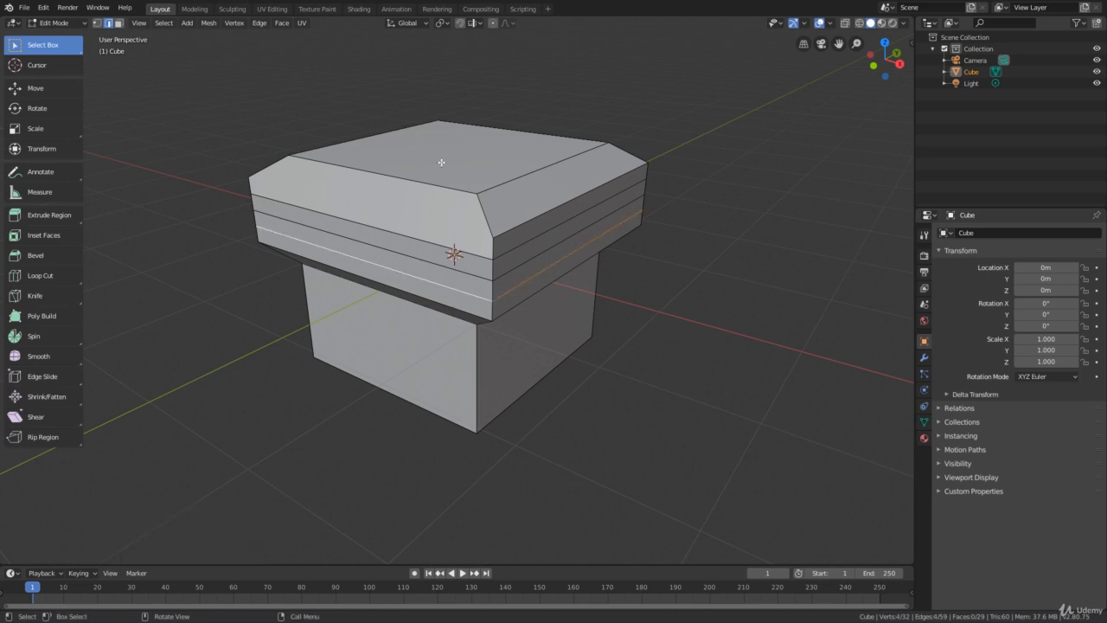
middle_click_drag(283, 249, 309, 299)
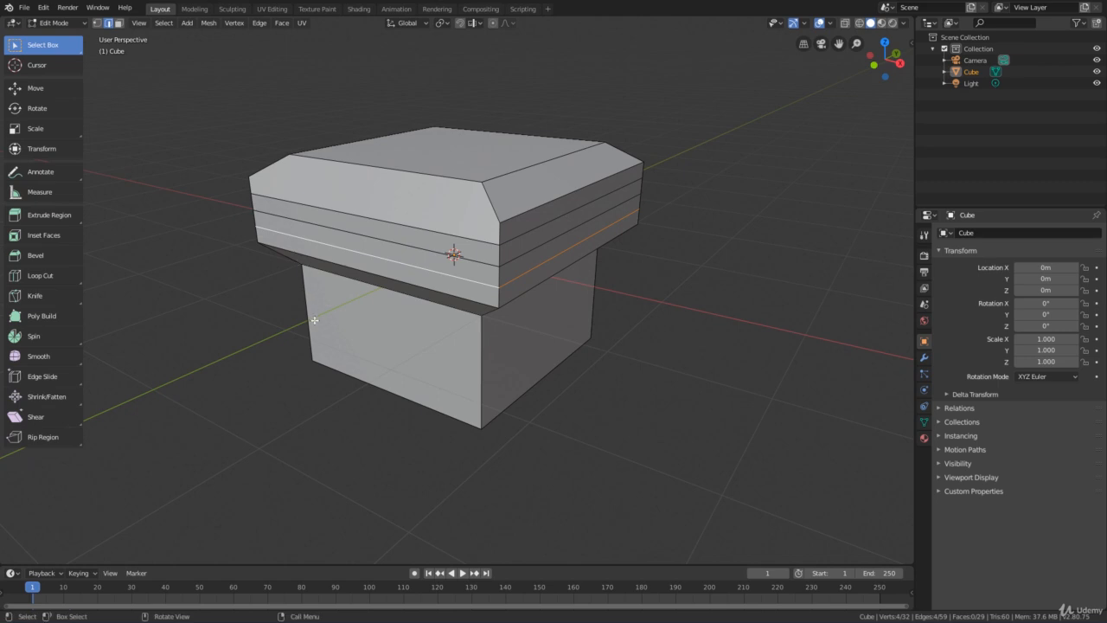
key("ctrl+x")
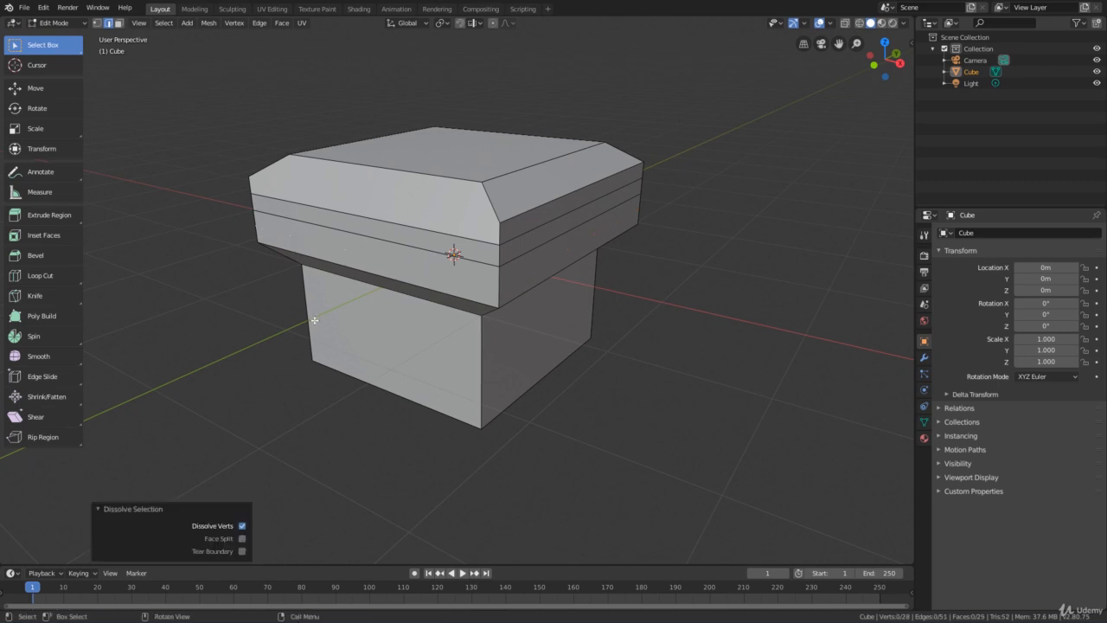
scroll(306, 325, "down", 2)
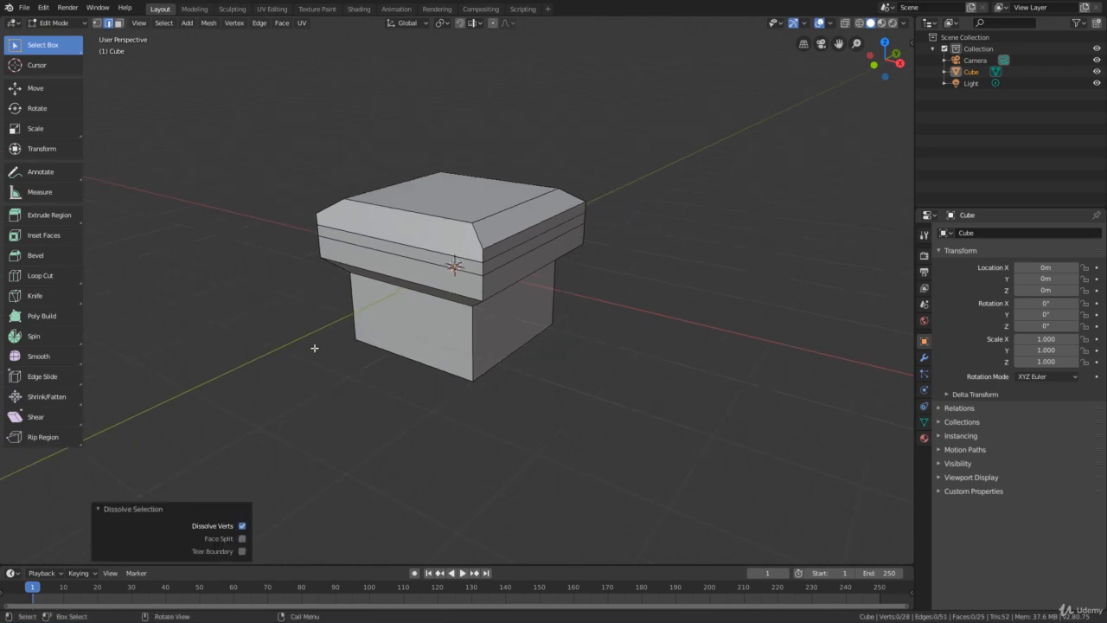
mouse_move(314, 348)
middle_mouse_down()
mouse_move(285, 321)
mouse_move(308, 347)
middle_mouse_up()
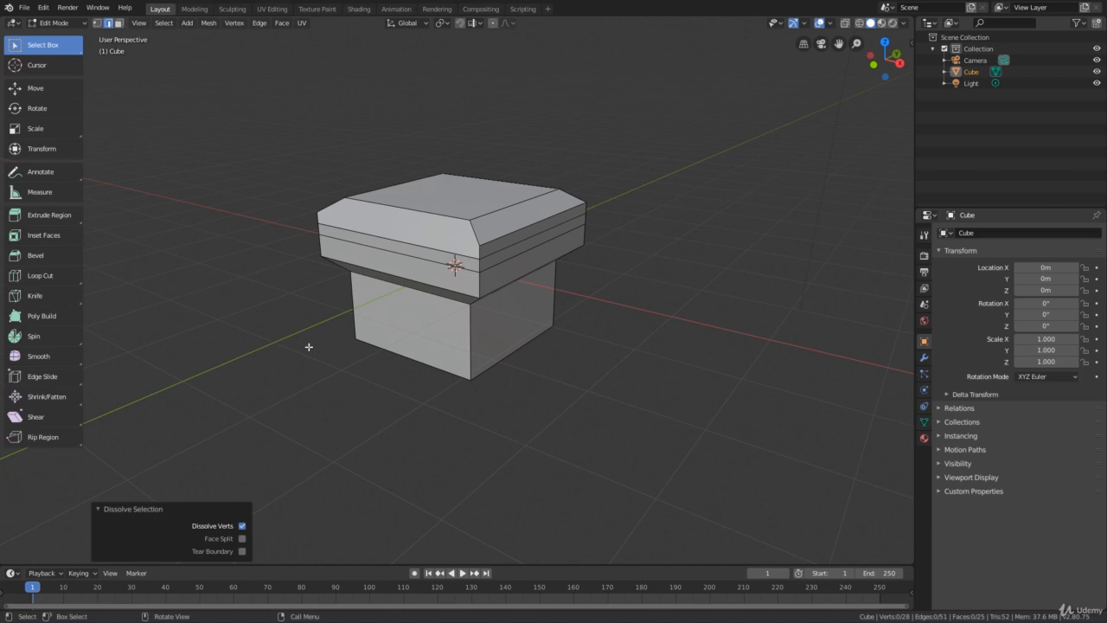